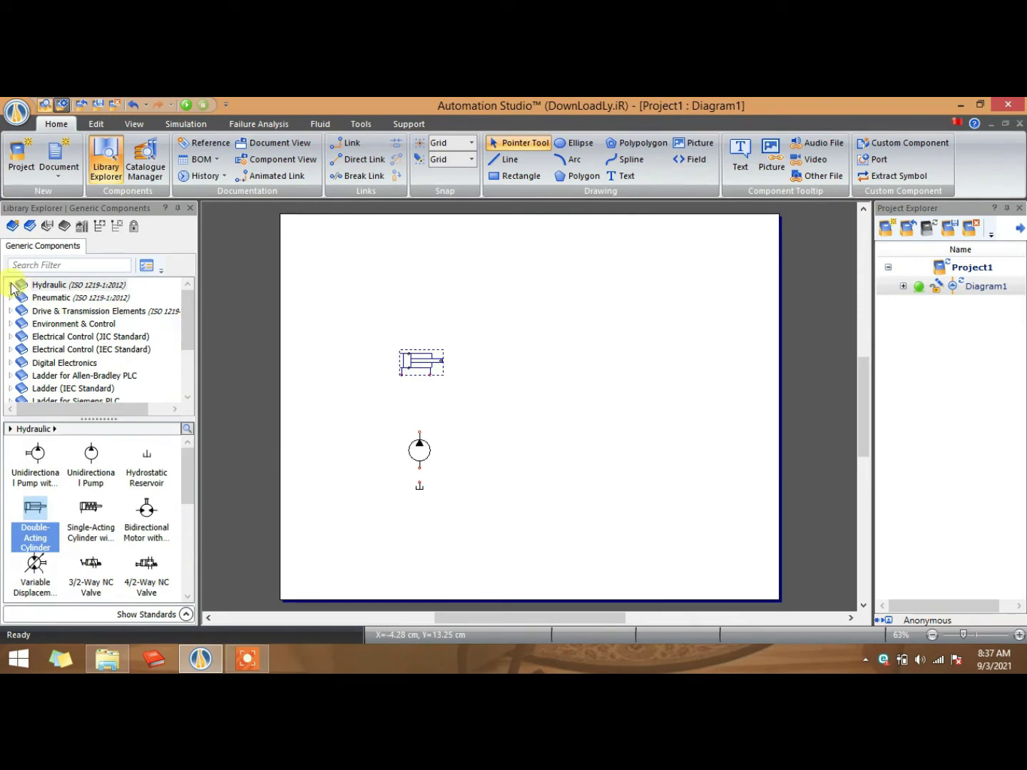
- Place a hydraulic 4/2-Way NO Valve between the cylinder and the pump, and space the cylinder and valve higher in the diagram
left_click(12, 285)
left_click_drag(187, 314, 187, 325)
left_click(18, 363)
left_click(76, 413)
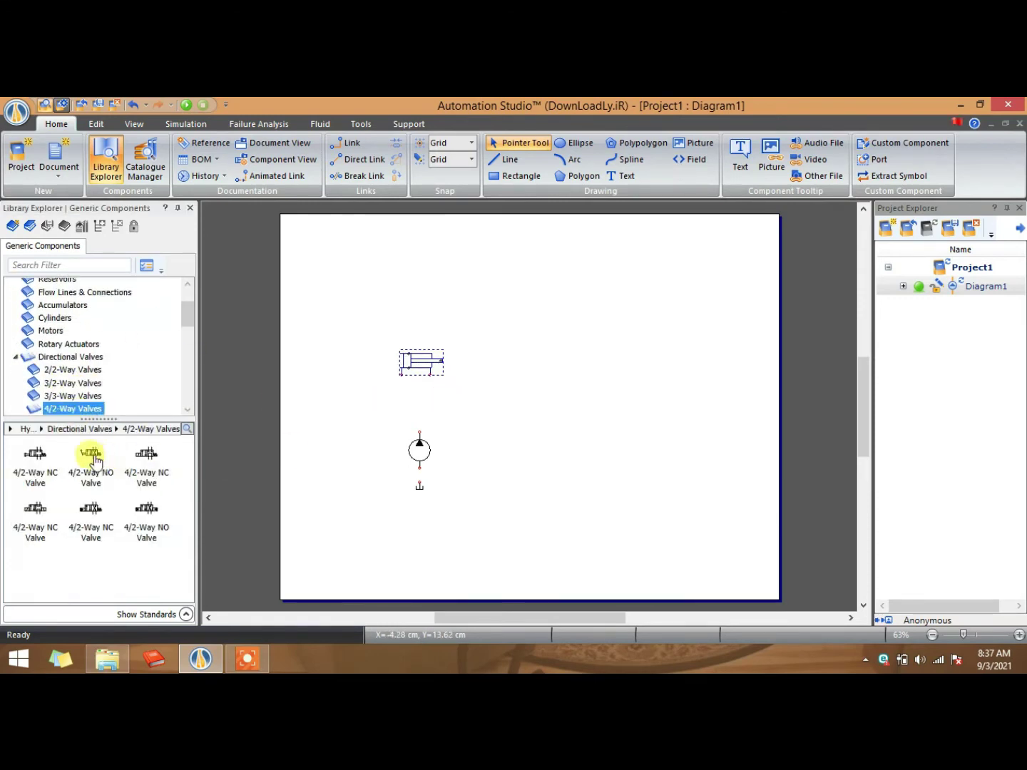
left_click_drag(90, 455, 420, 412)
left_click_drag(419, 366, 426, 319)
left_click_drag(420, 414, 421, 381)
- Connect both cylinder ports to the valve's upper ports and link the valve's pressure port to the pump outlet
left_click(408, 328)
left_click(426, 364)
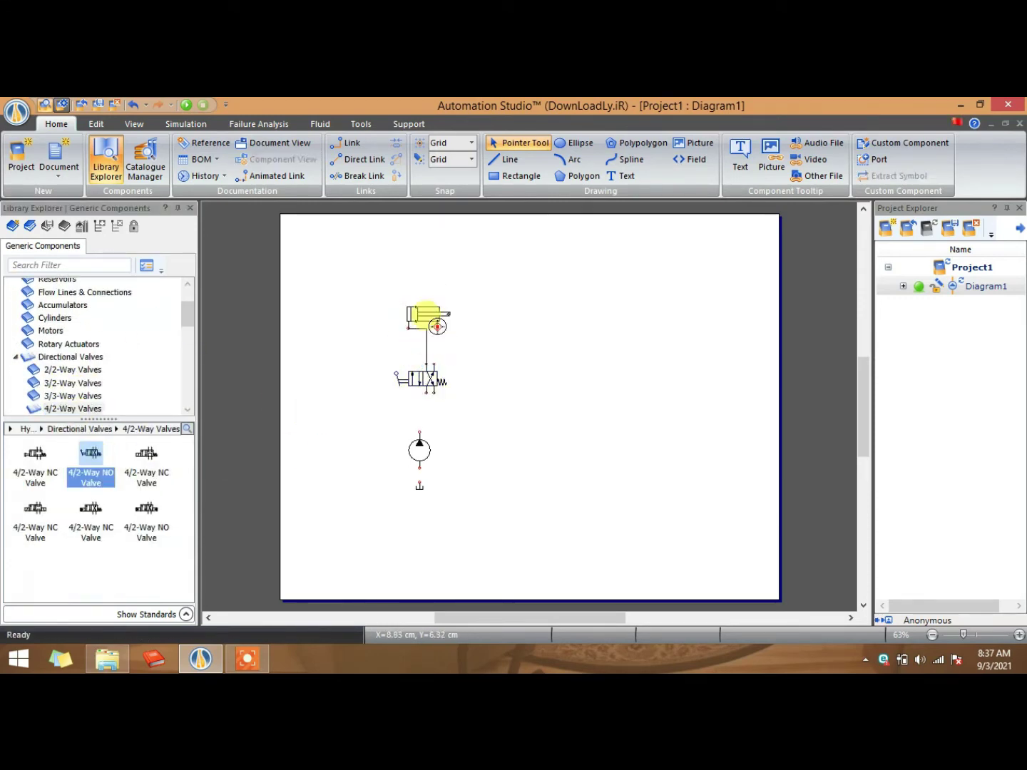
left_click(437, 329)
left_click(433, 364)
left_click(428, 394)
left_click(420, 432)
- Route the valve's return line beside the pump and connect the pump inlet to both the reservoir and the return line
left_click(455, 428)
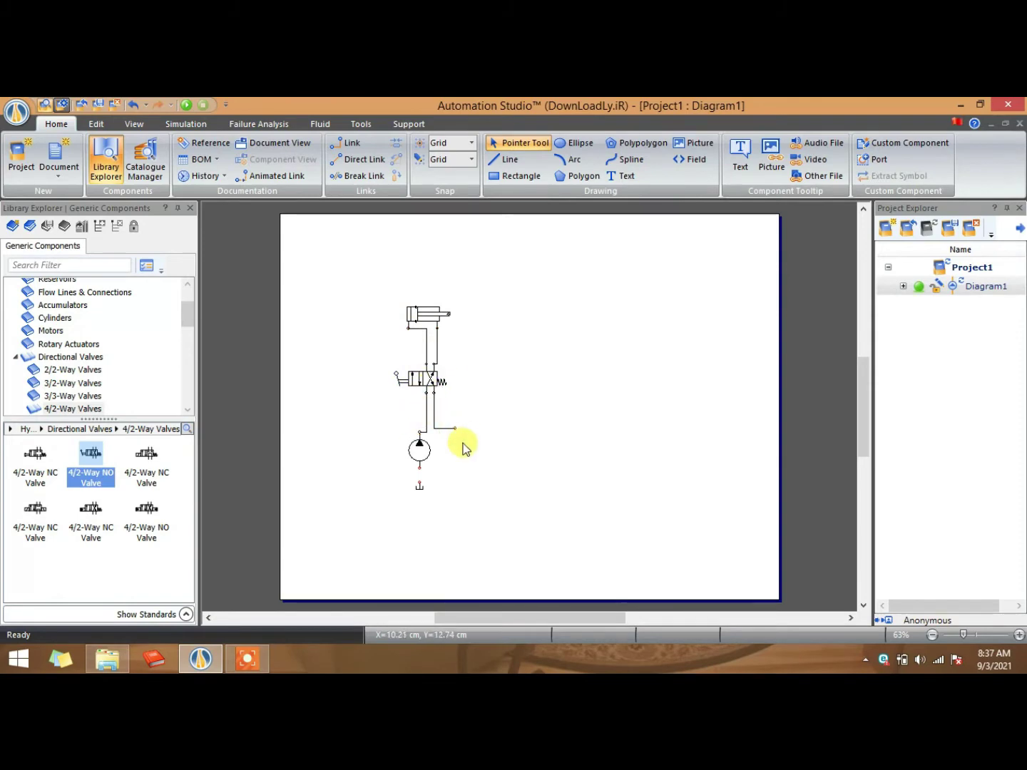
double_click(458, 469)
left_click(419, 469)
left_click(419, 483)
left_click(419, 468)
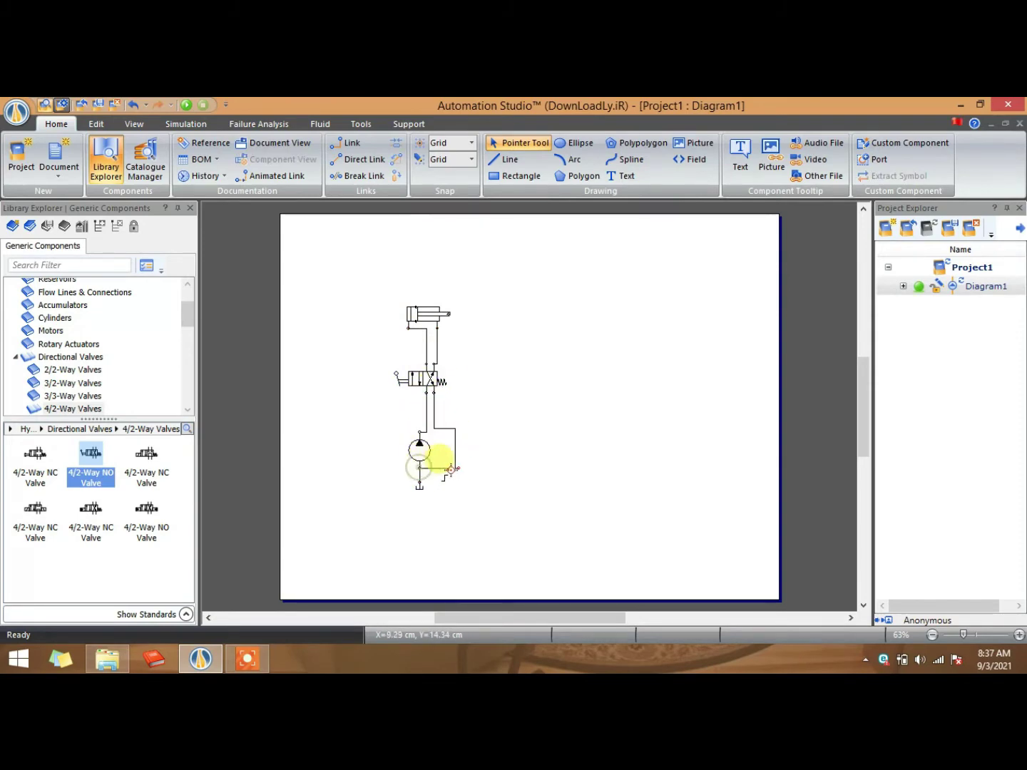
double_click(459, 471)
- Delete the valve's return line and redraw it from the valve's tank port to the line coming from the pump inlet
scroll(465, 513, "up", 2)
scroll(464, 514, "down", 2)
left_click(971, 635)
left_click(427, 460)
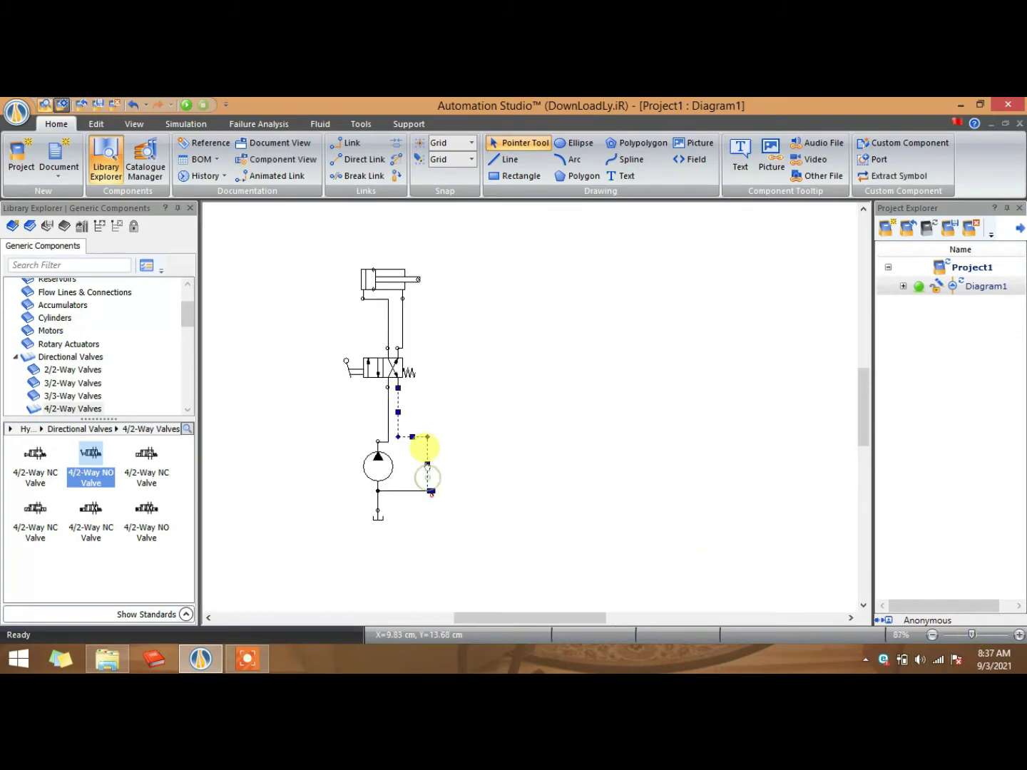
key("Delete")
left_click(396, 387)
left_click(433, 437)
left_click(575, 403)
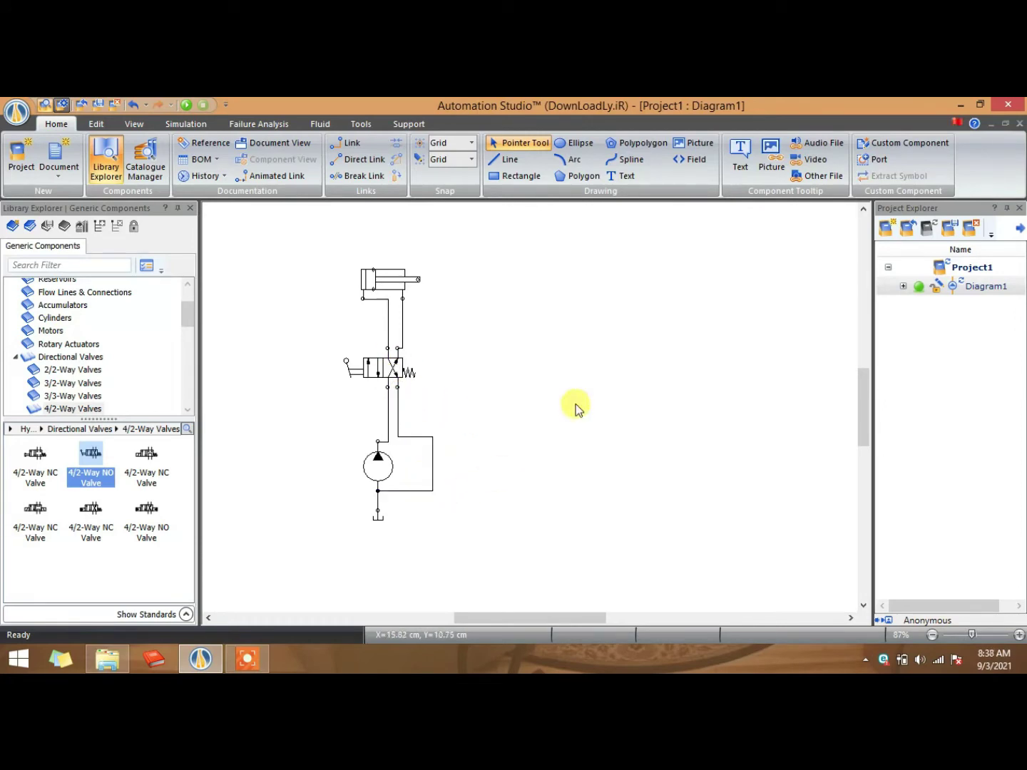
- Simulate the circuit, shift the valve both ways to extend and retract the cylinder, and stop the simulation
right_click(958, 266)
left_click(590, 272)
left_click(187, 106)
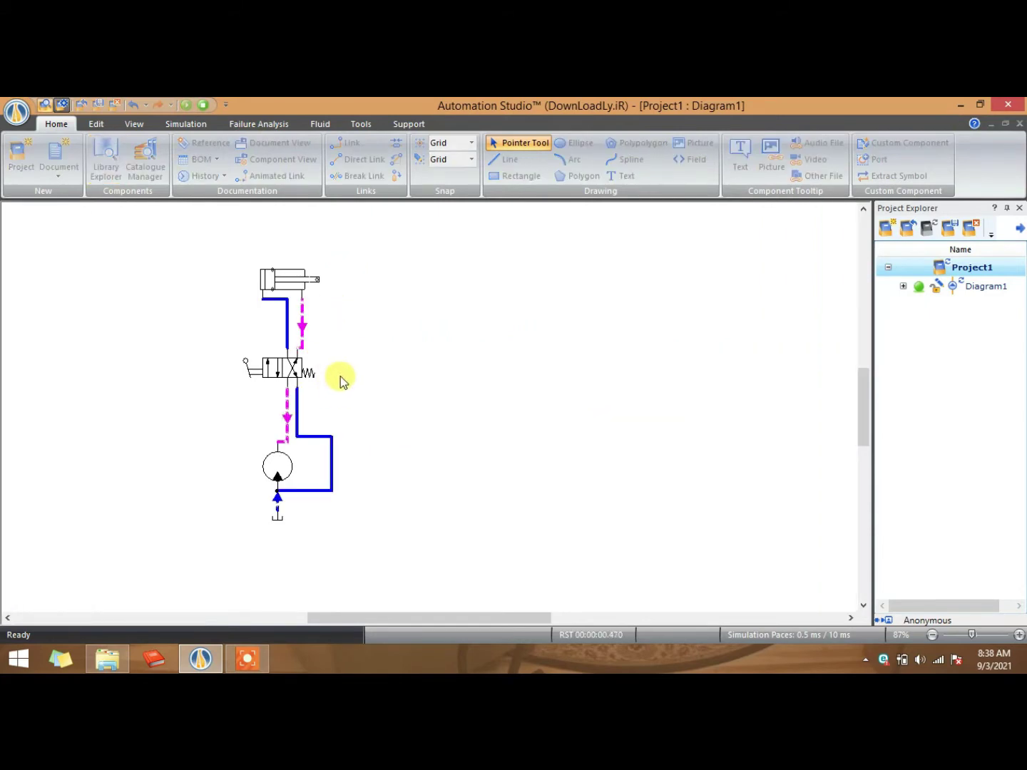
left_click(270, 333)
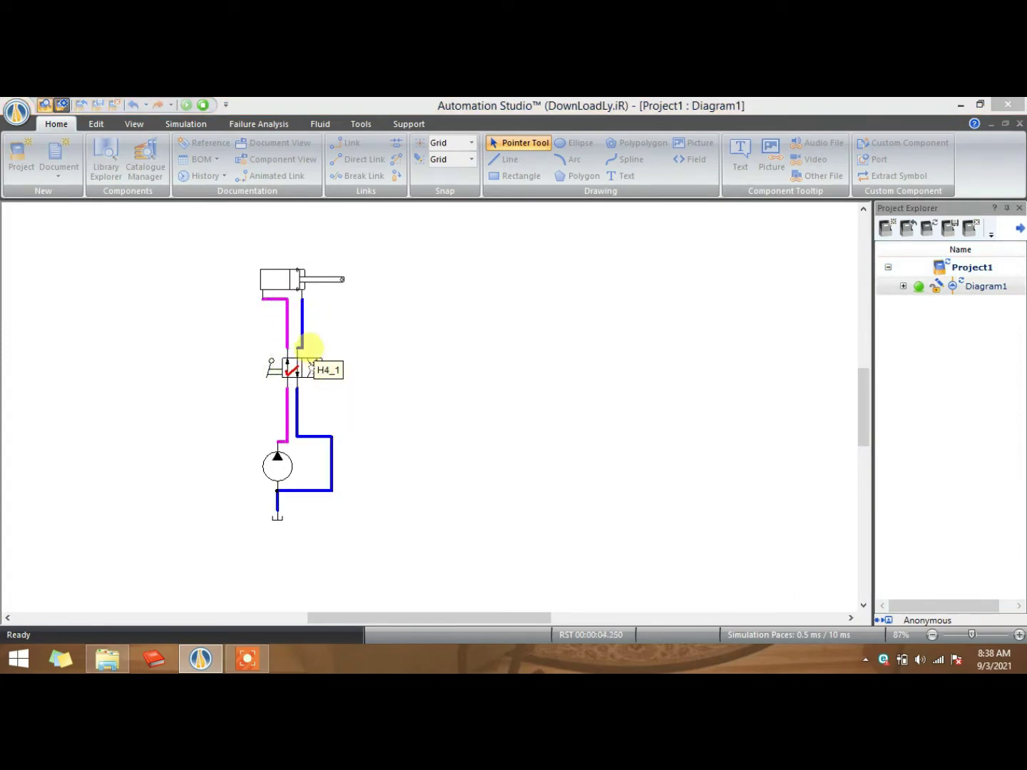
left_click(311, 341)
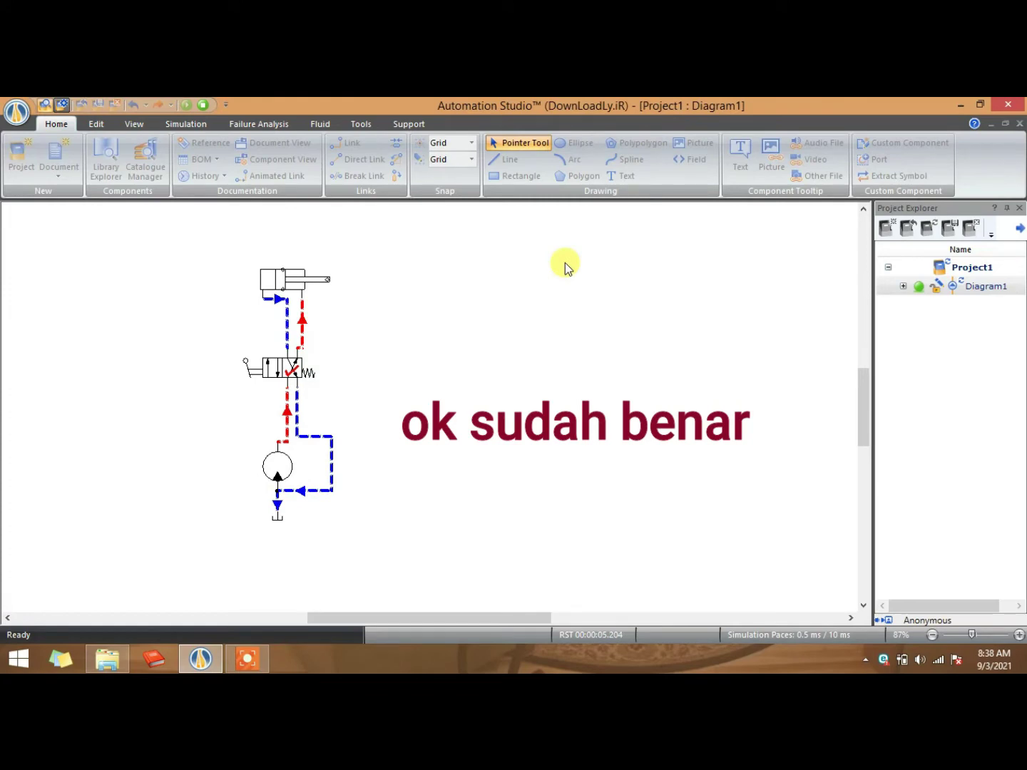
left_click(203, 105)
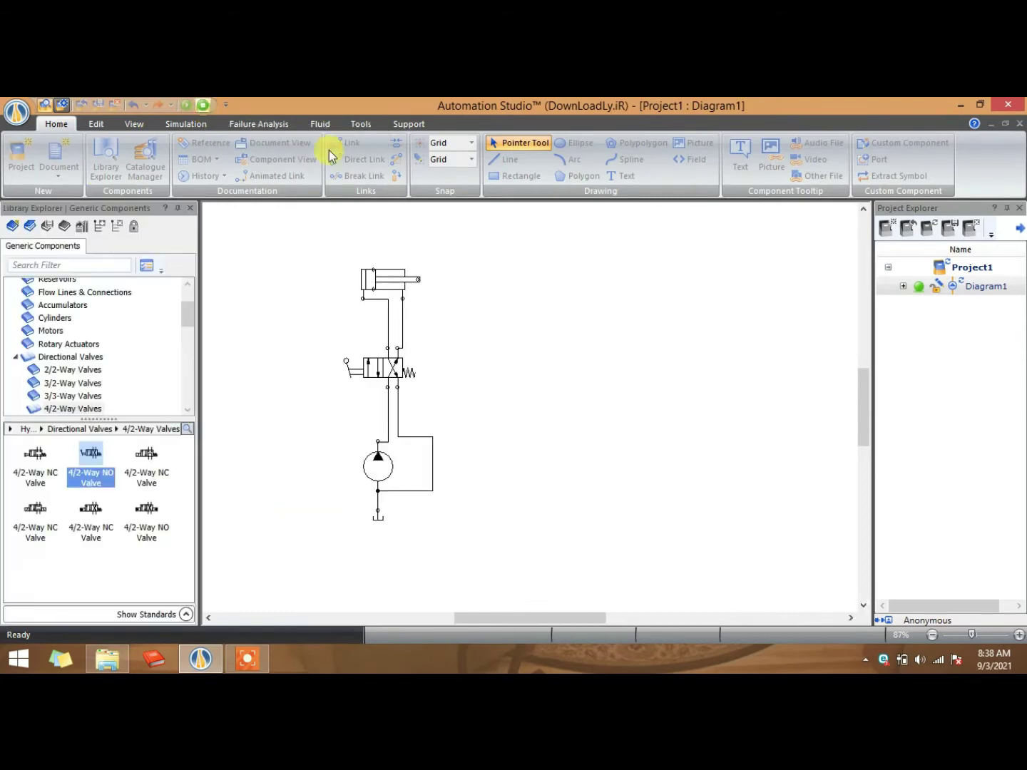
- Add a new 3D diagram to Project1
right_click(952, 266)
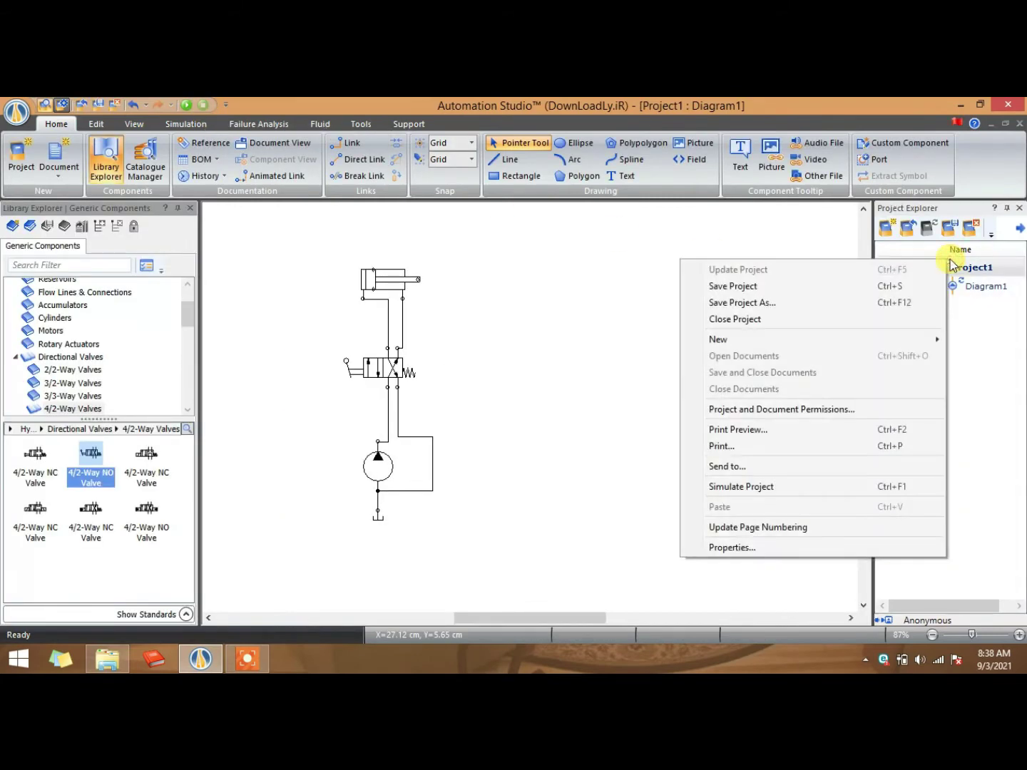
mouse_move(795, 336)
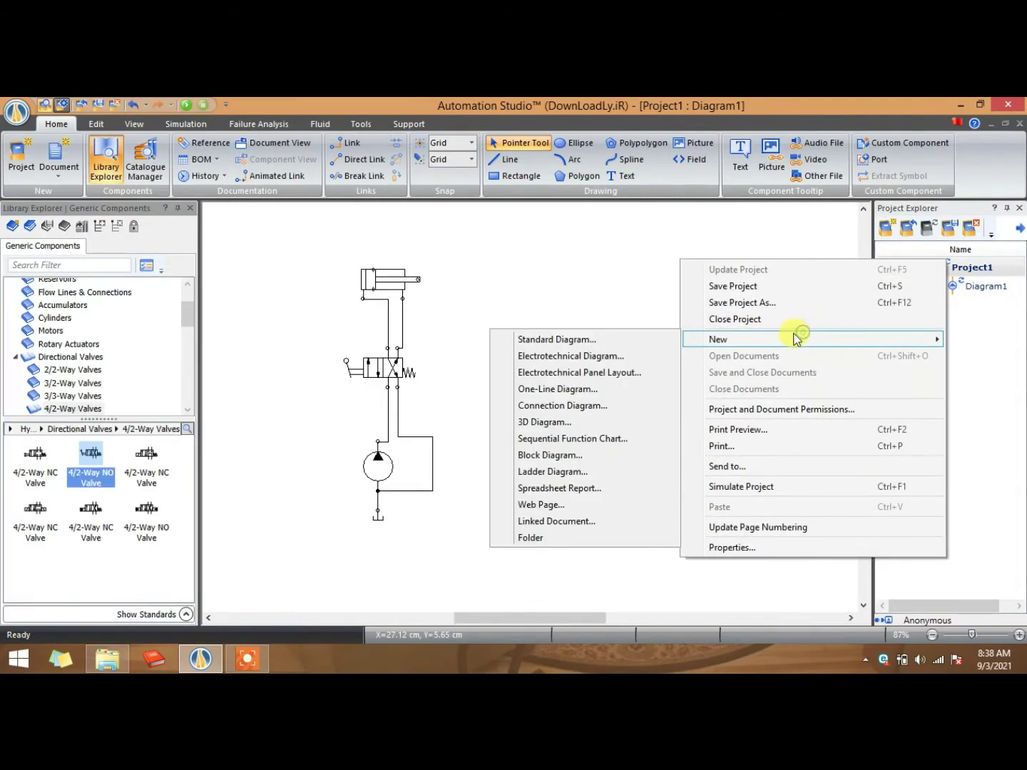
left_click(556, 421)
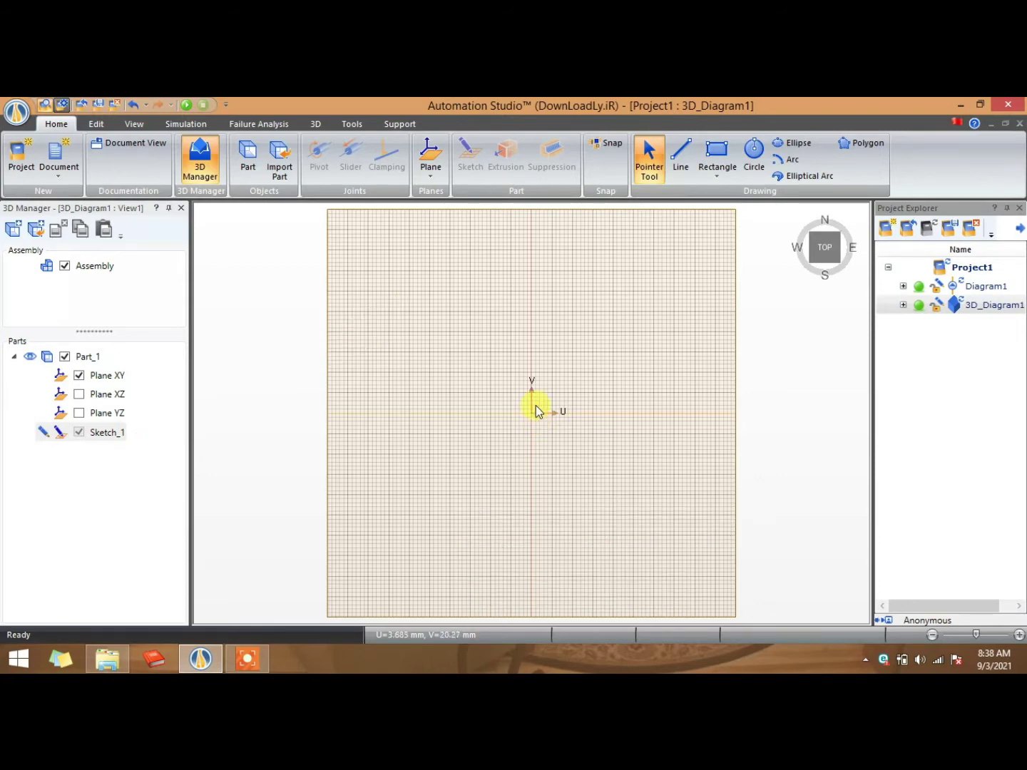
- Sketch a circle with a radius of about 75 mm at the origin of the sketch on Plane XY
scroll(549, 404, "up", 2)
scroll(548, 403, "up", 1)
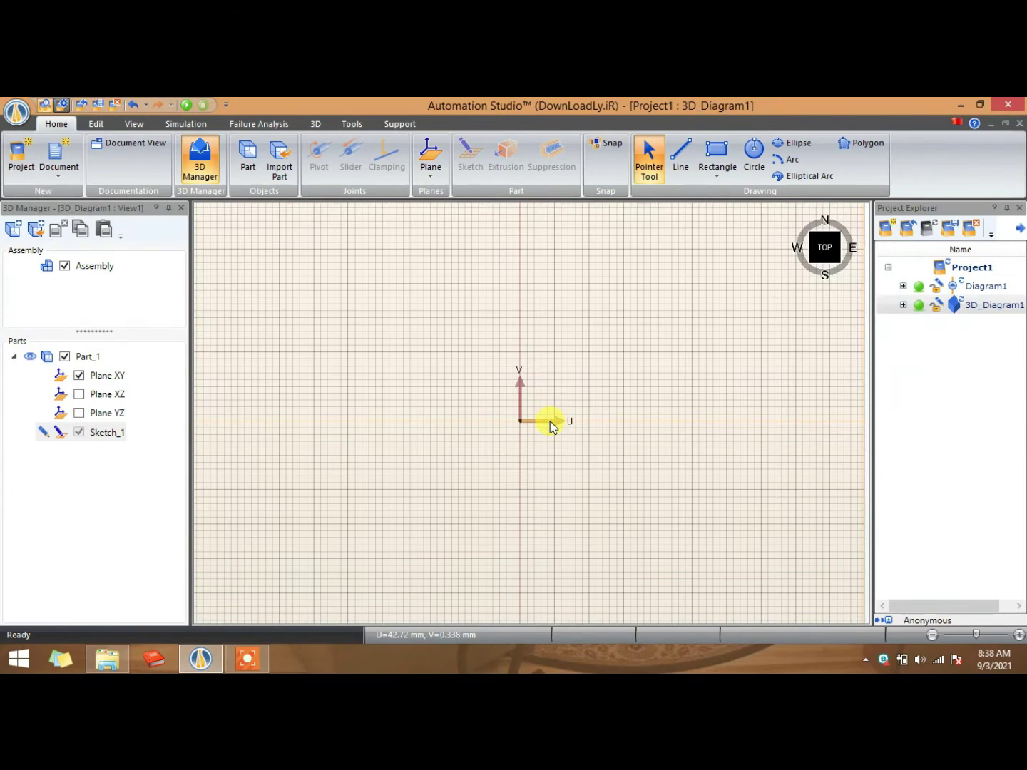
scroll(550, 426, "up", 1)
scroll(545, 396, "up", 1)
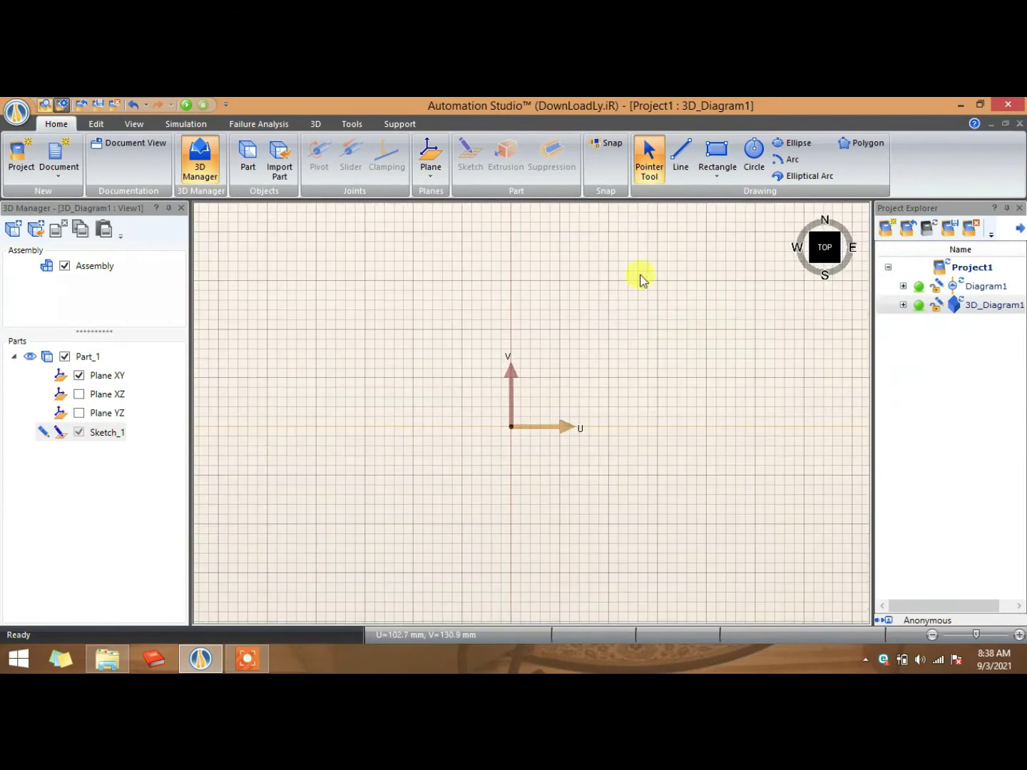
left_click(754, 153)
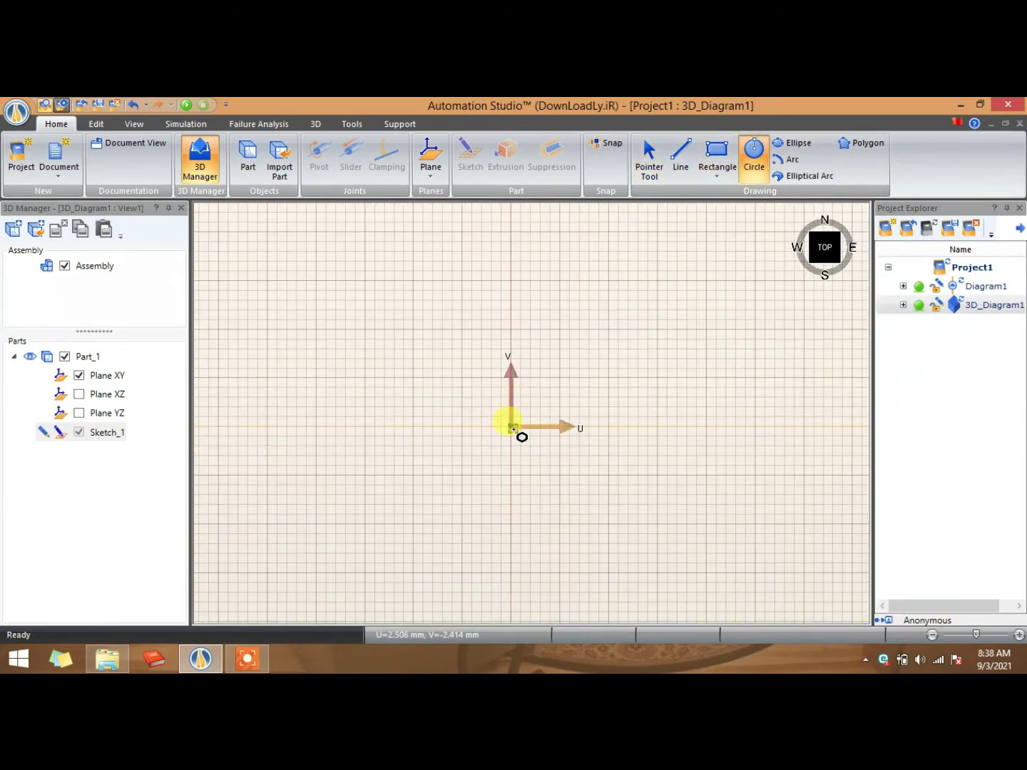
left_click_drag(513, 426, 574, 463)
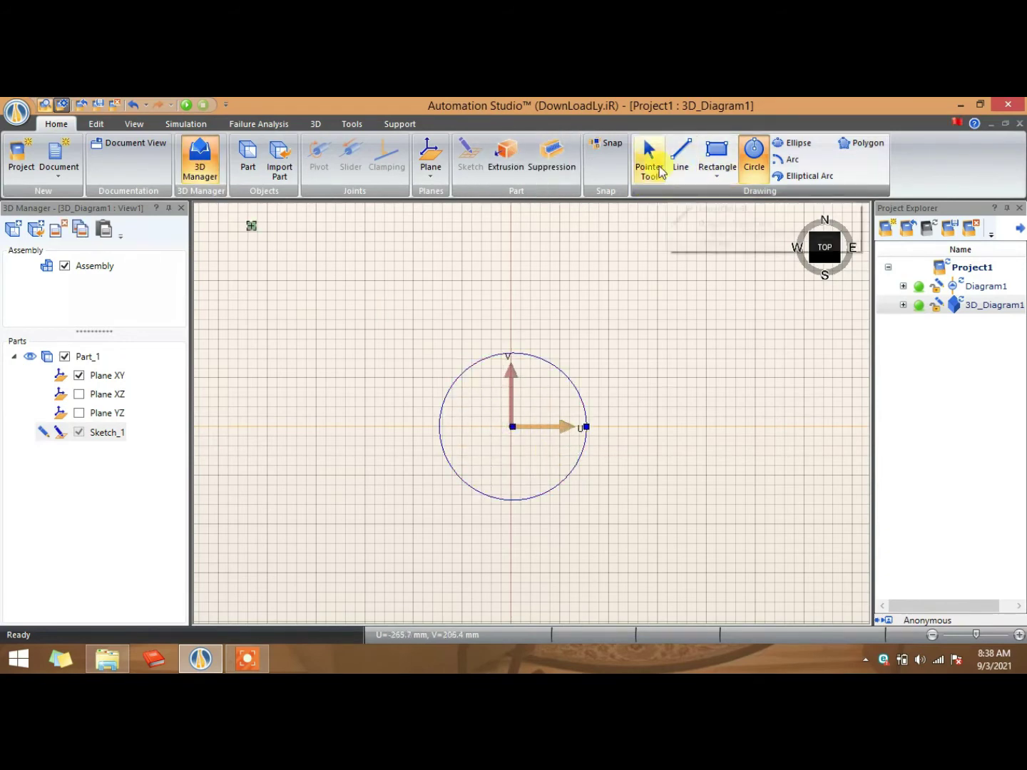
left_click(651, 155)
- Set the circle's U centre to 0 mm and its radius to 50 mm
left_click(98, 125)
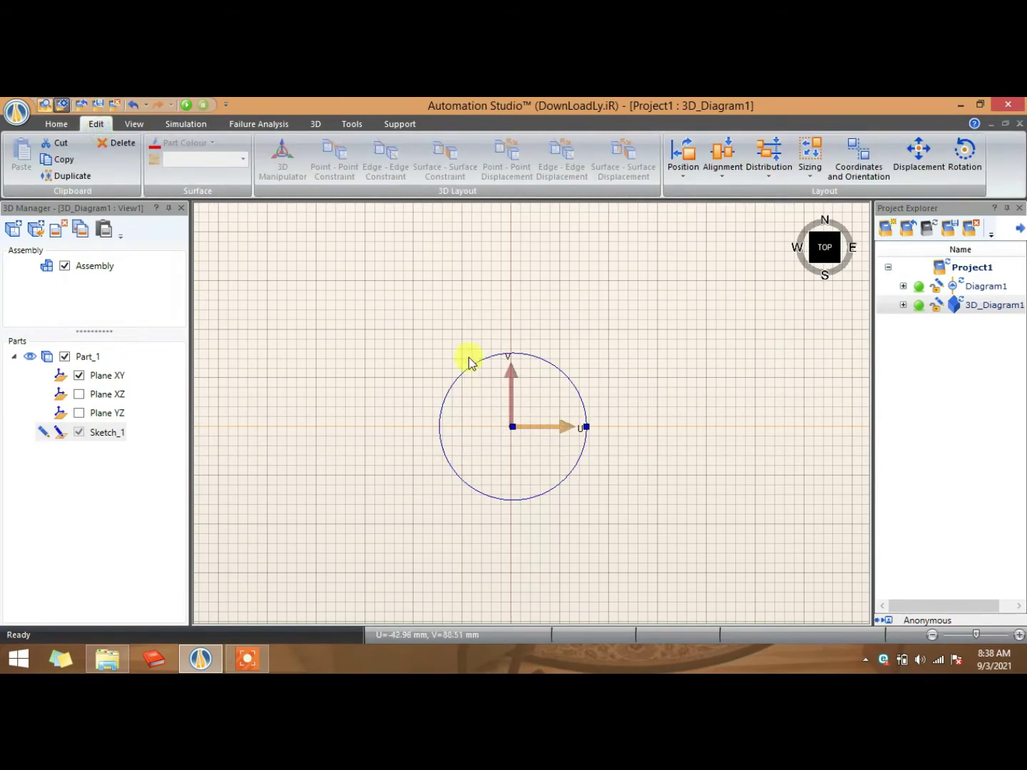
left_click(859, 156)
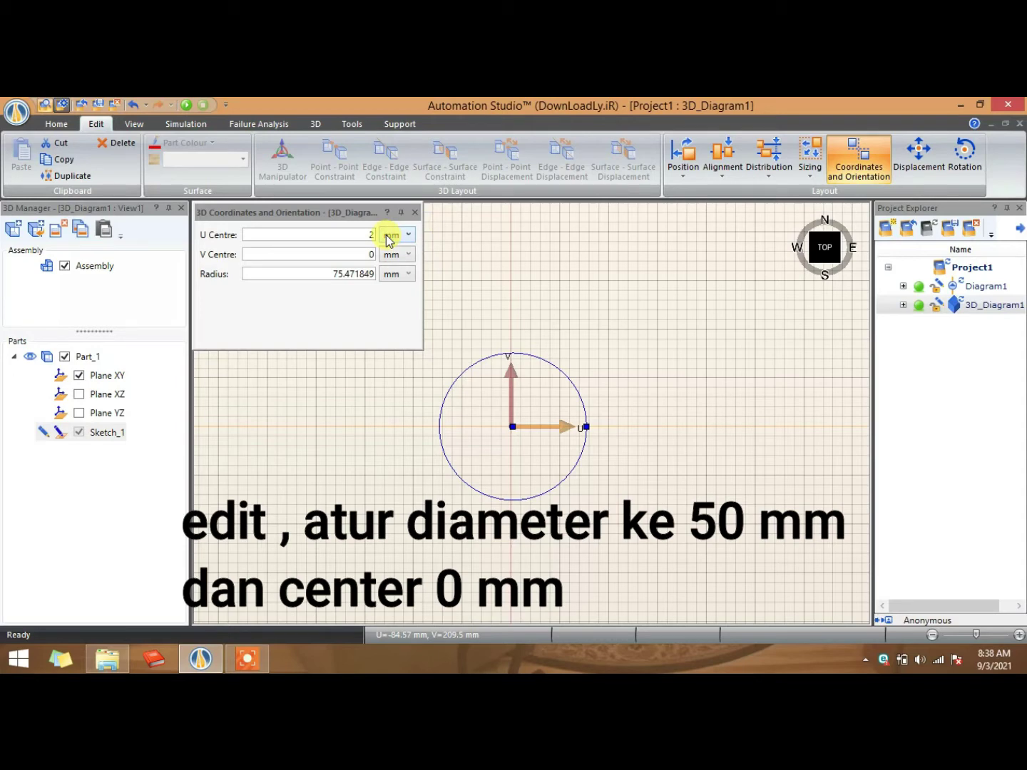
left_click(363, 234)
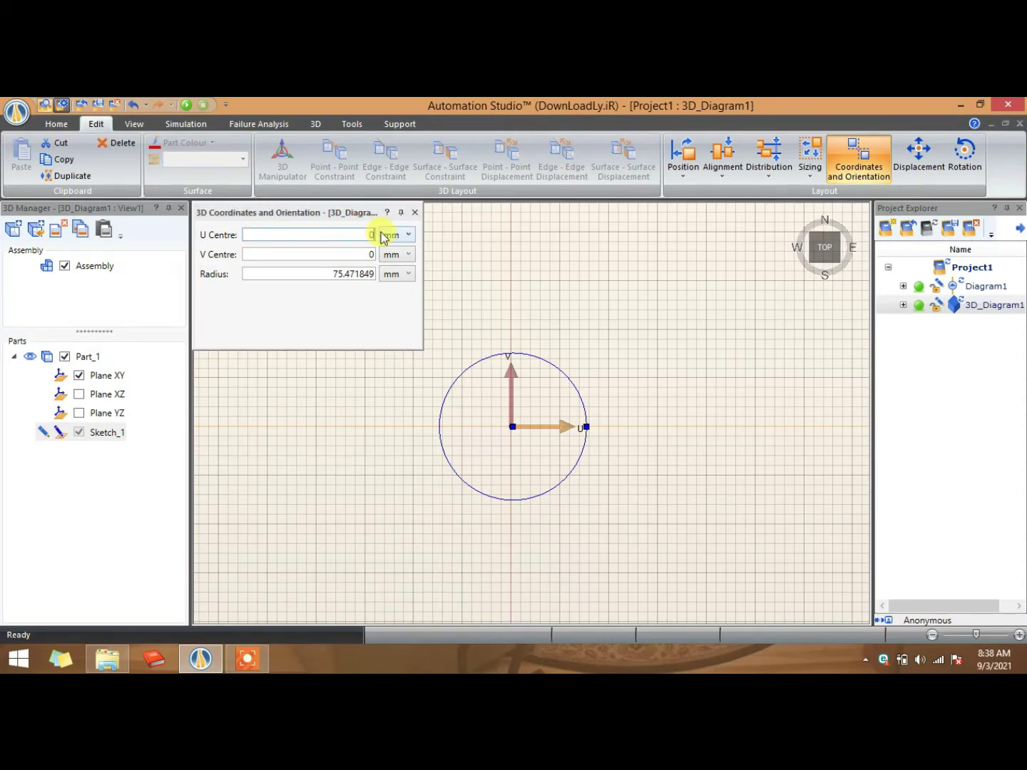
double_click(331, 273)
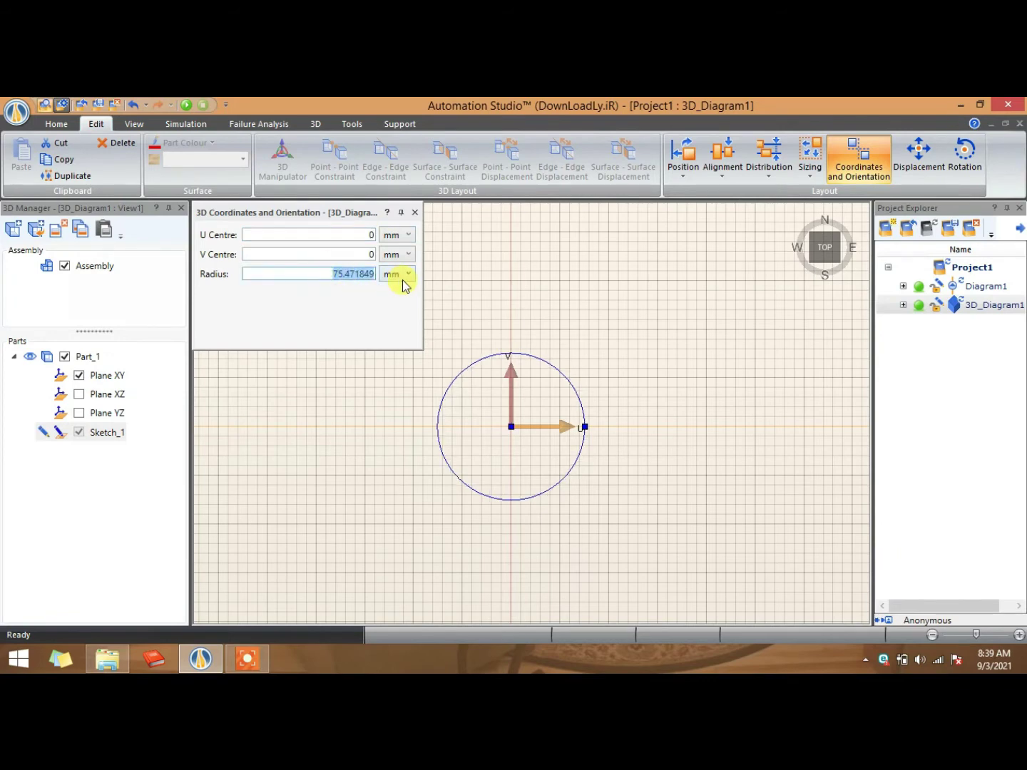
type("50")
key("Return")
left_click(414, 211)
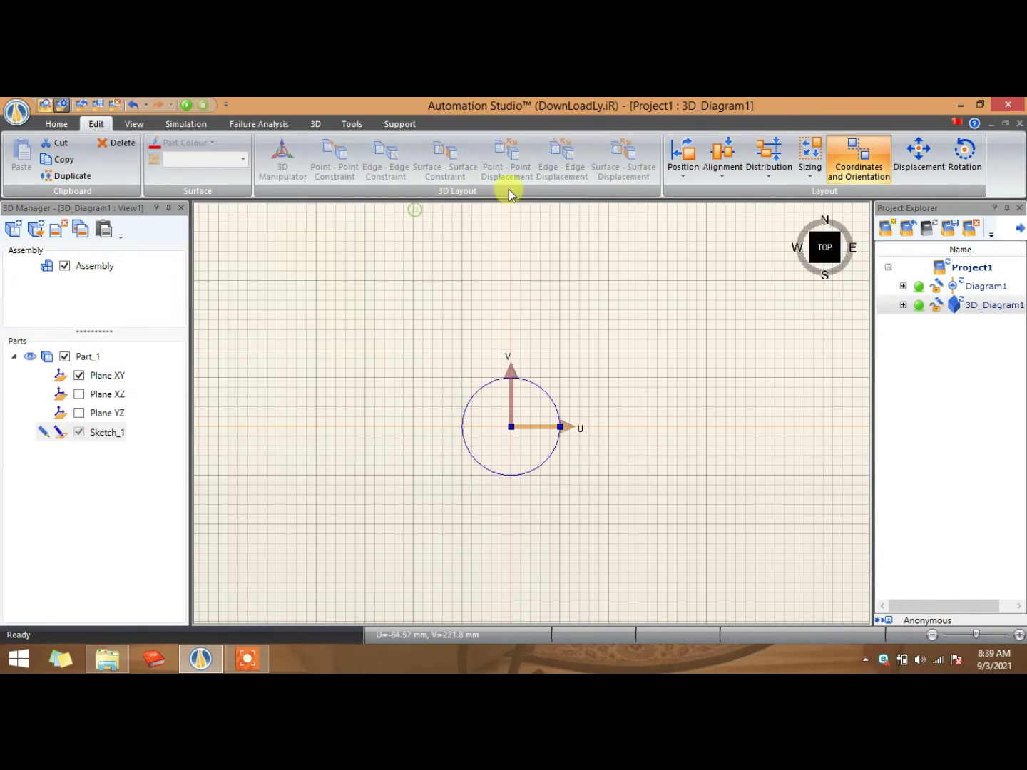
- Extrude the circle by a length of 50 mm
left_click(57, 124)
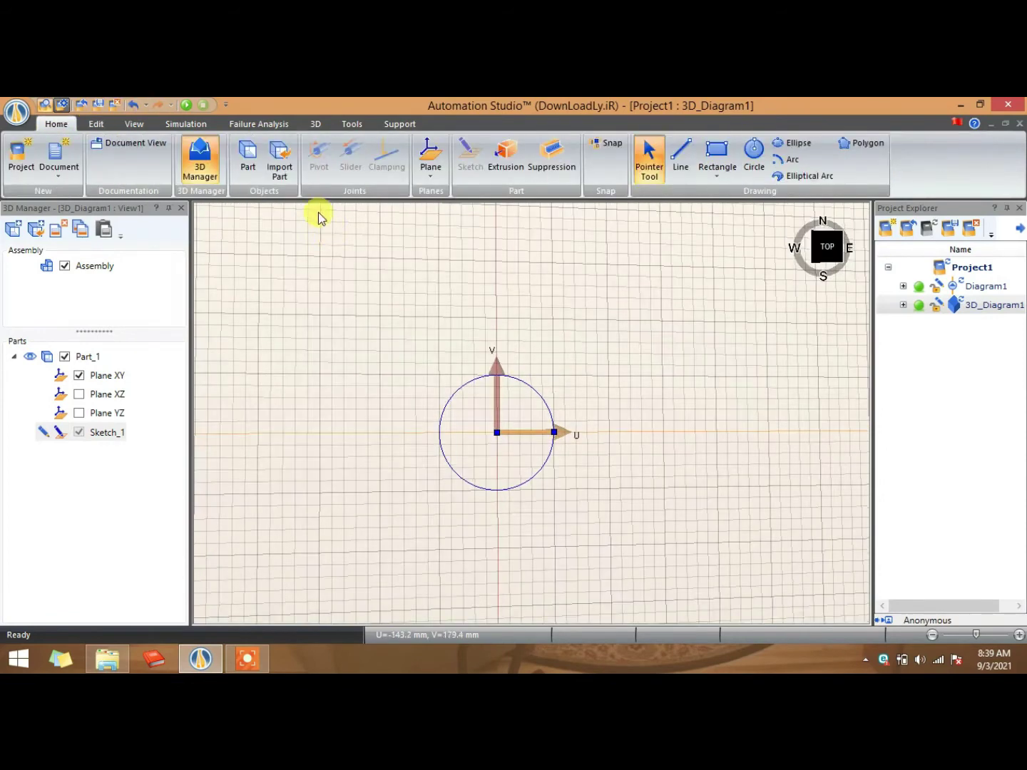
left_click(505, 175)
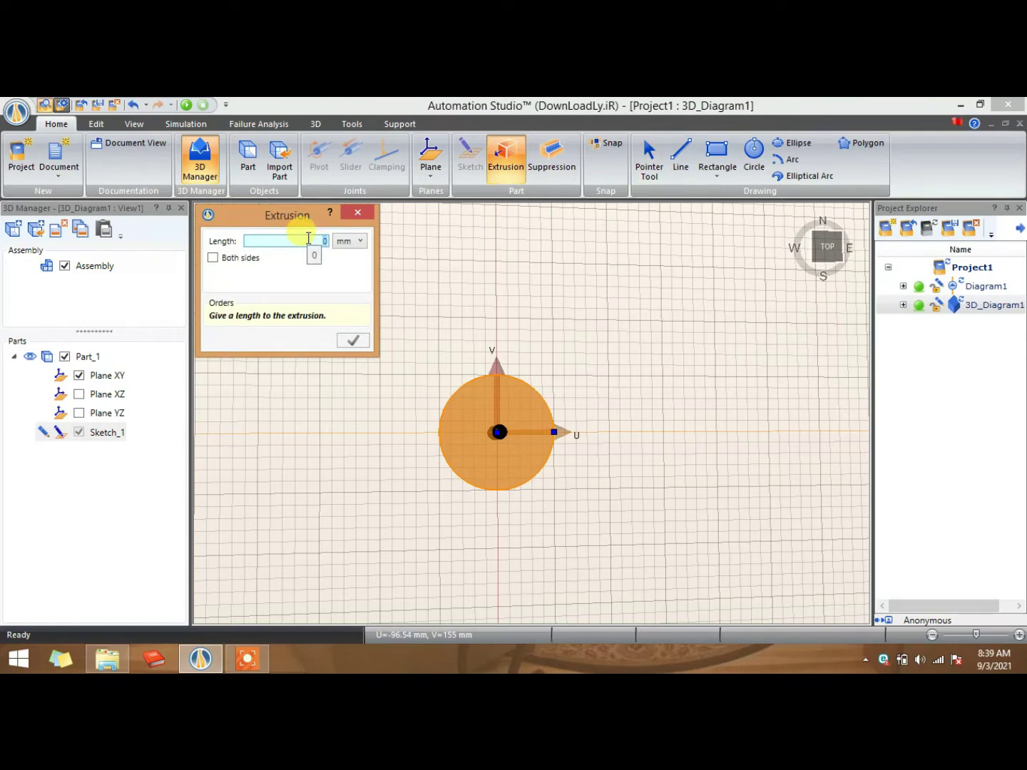
type("5")
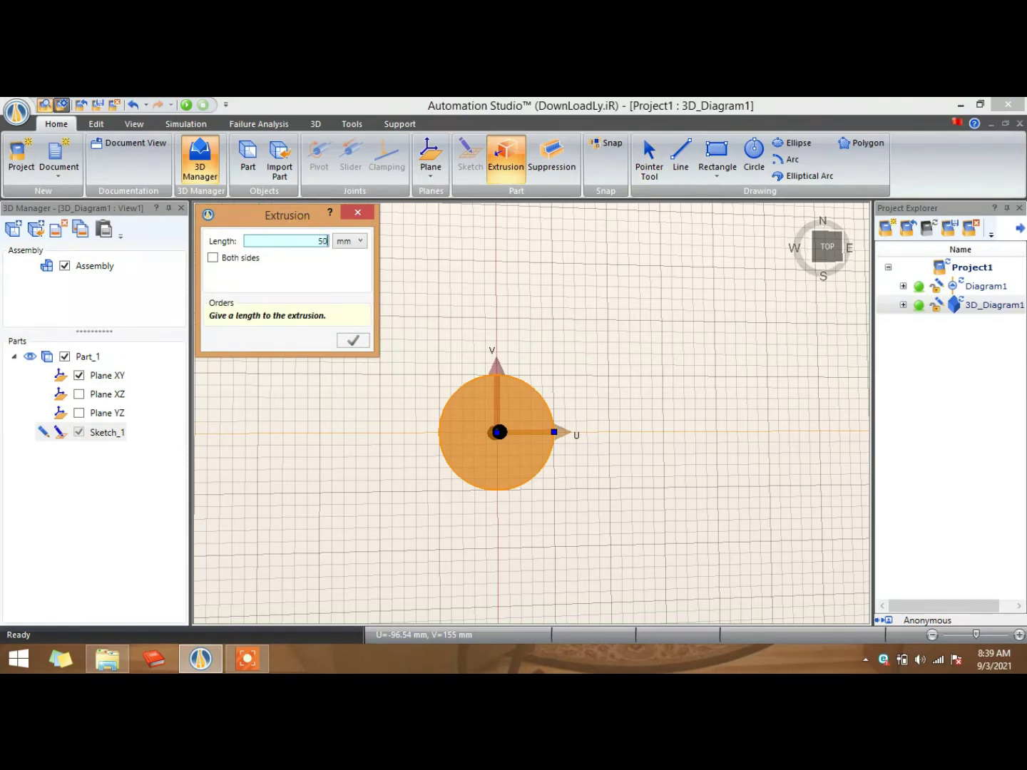
type("0")
key("Return")
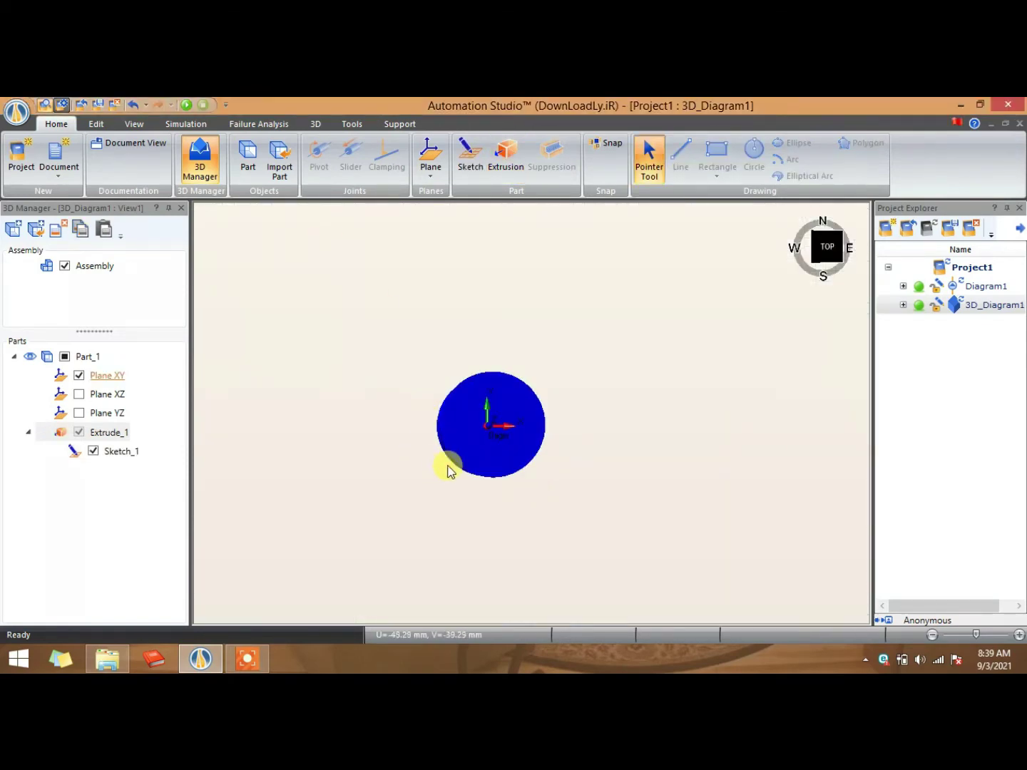
middle_click_drag(449, 464, 428, 459)
left_click(368, 432)
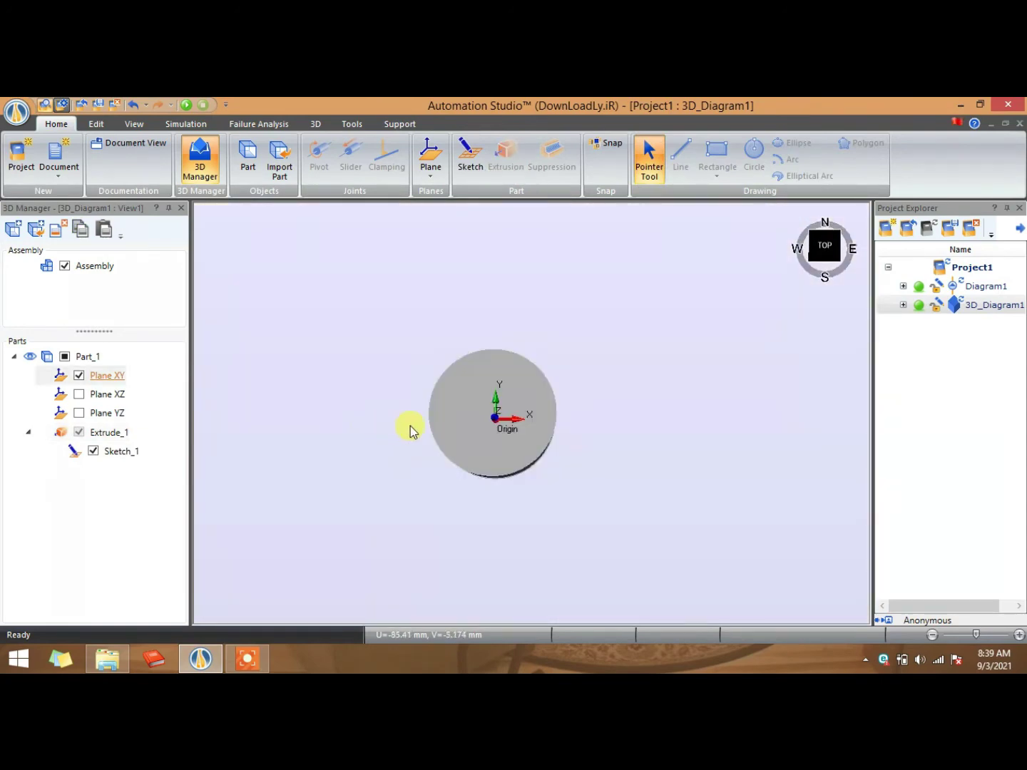
- Create a plane on the top face of the extruded disc and start a sketch on that plane
left_click_drag(427, 412, 454, 417)
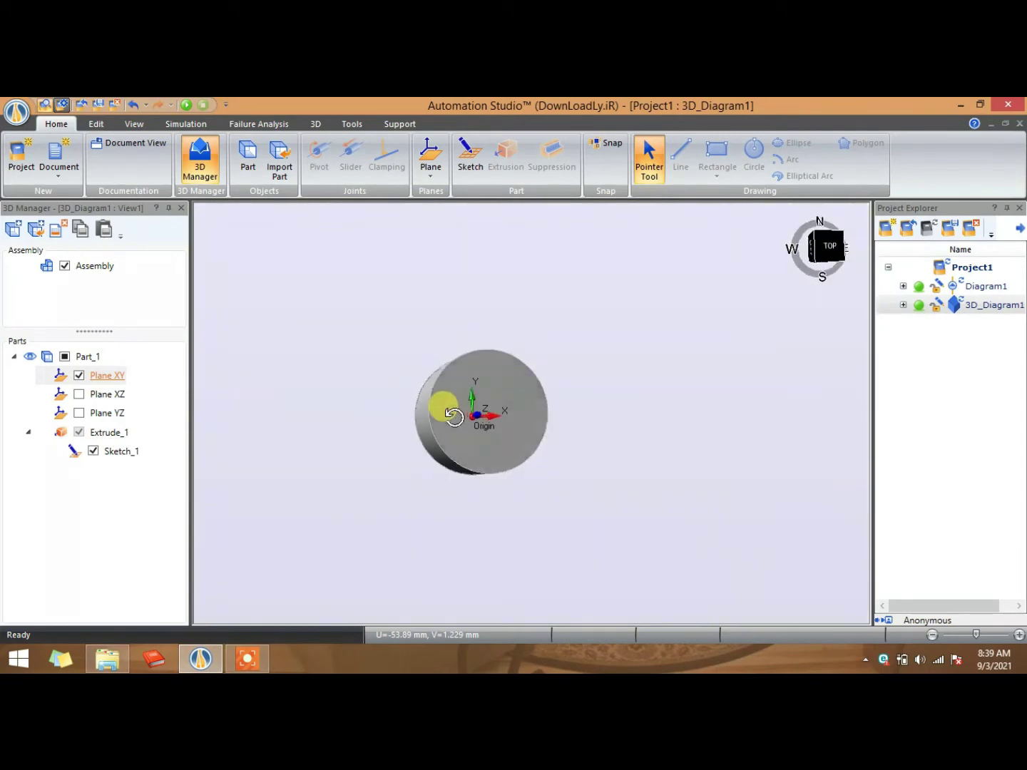
middle_click_drag(453, 417, 456, 419)
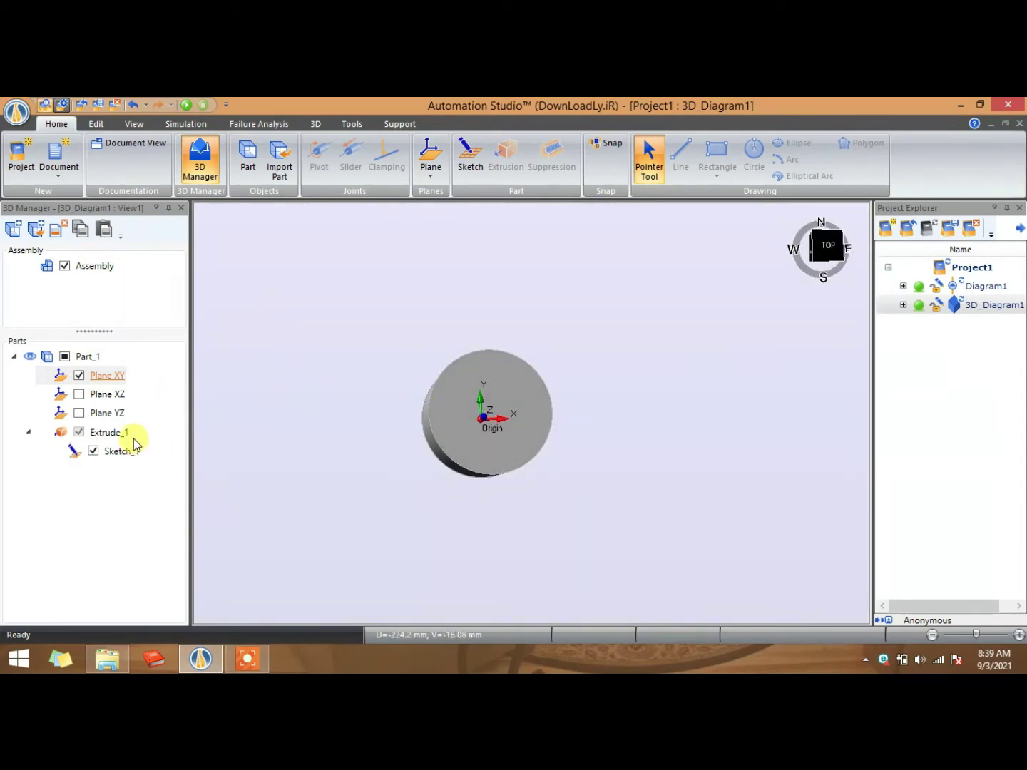
left_click(431, 165)
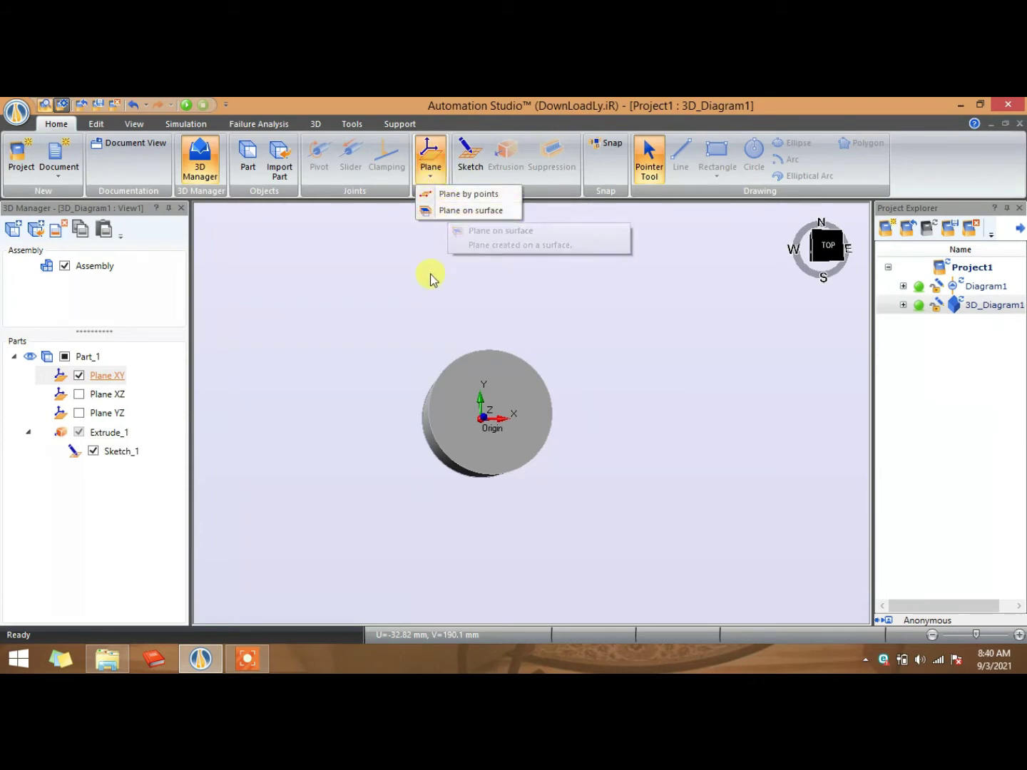
left_click(449, 209)
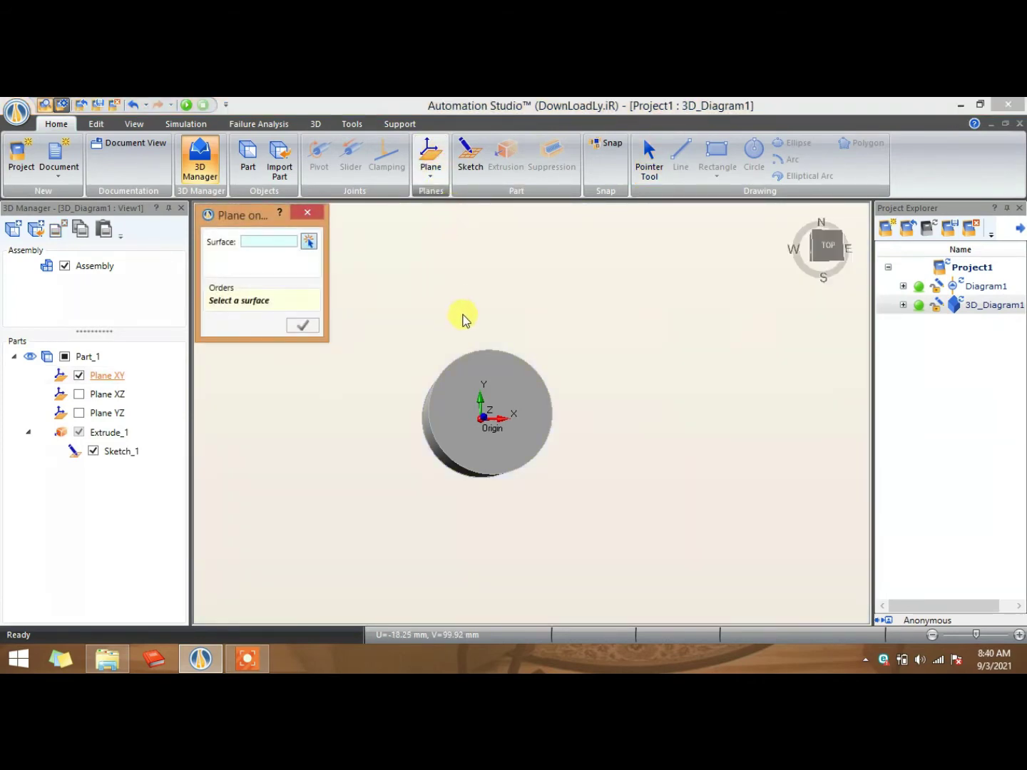
left_click(519, 376)
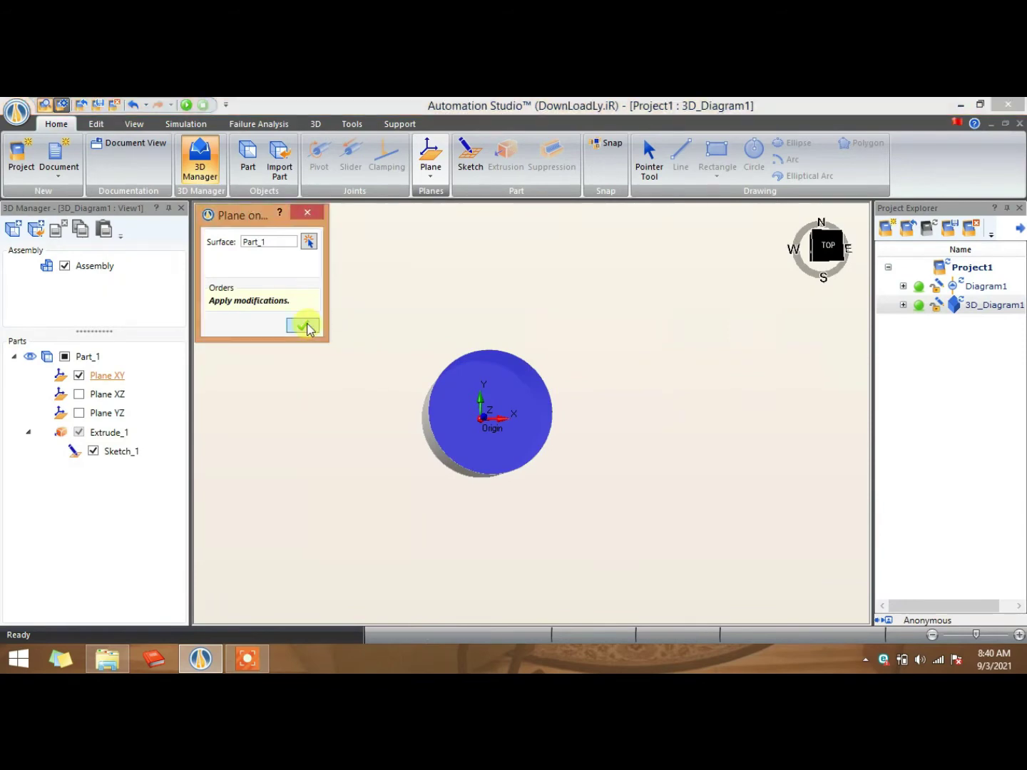
left_click(303, 325)
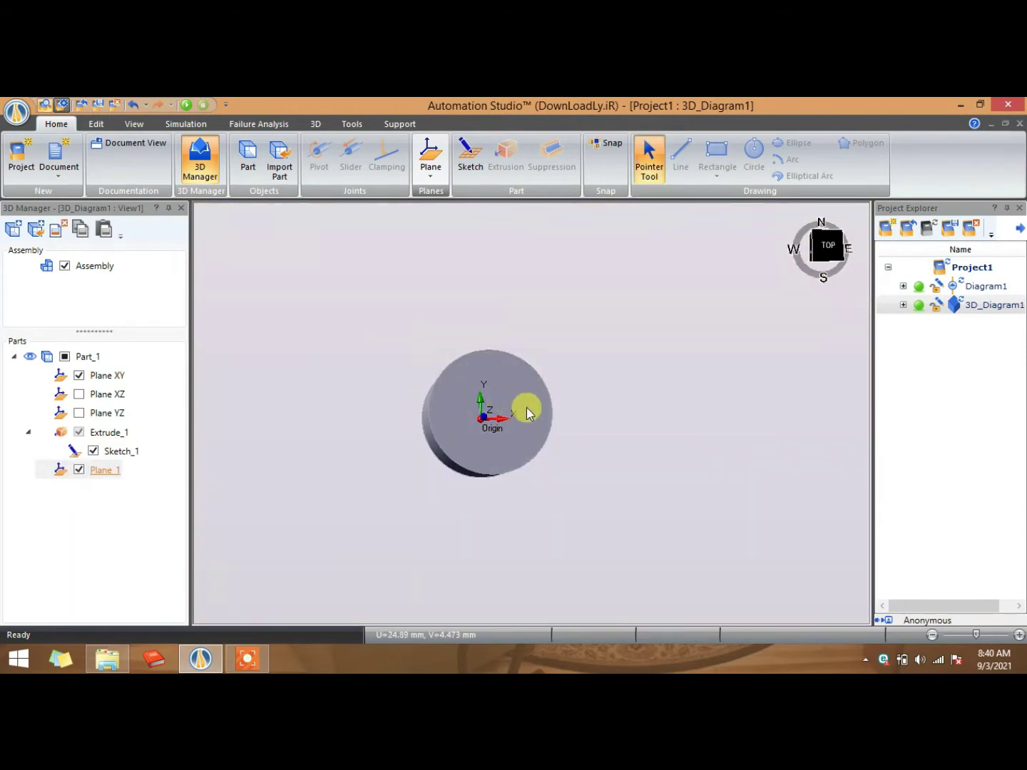
left_click(472, 158)
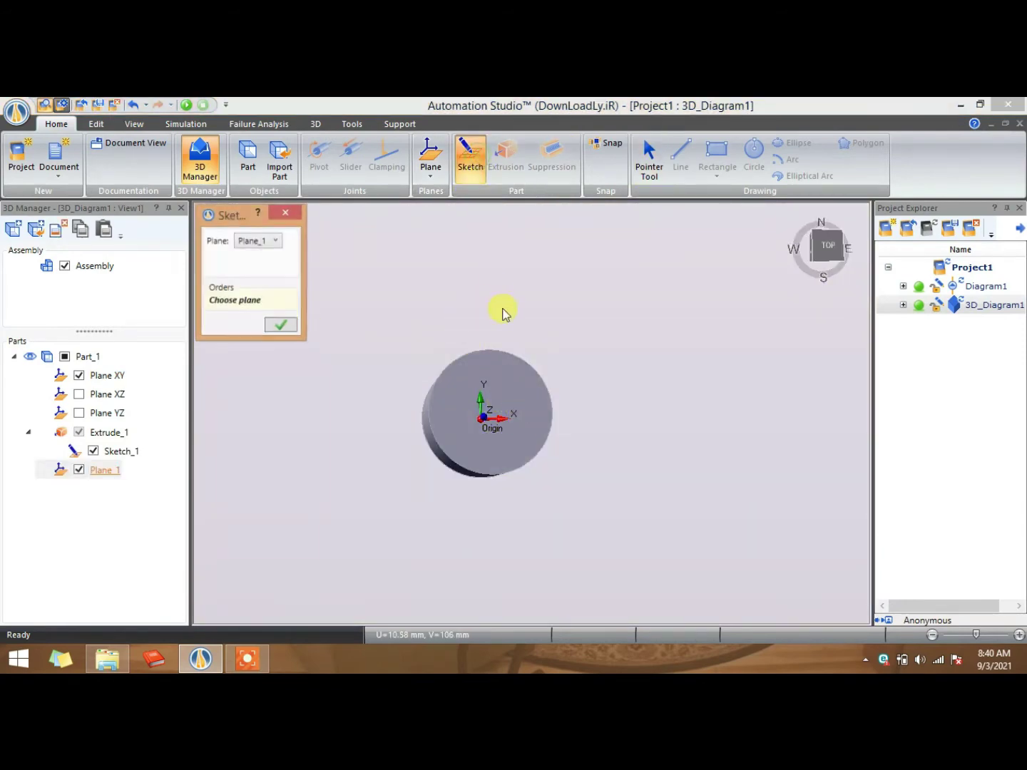
left_click(281, 323)
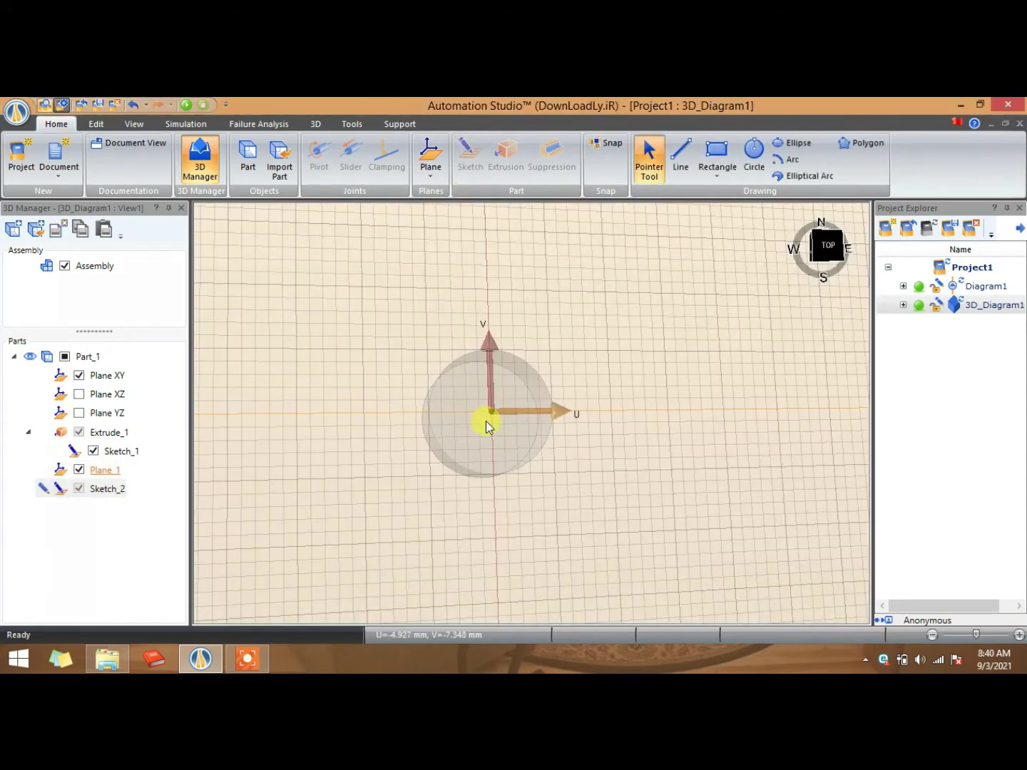
- Sketch a circle with a radius of about 14 mm at the origin of the sketch on the disc's top face
mouse_move(486, 422)
middle_mouse_down()
mouse_move(523, 385)
mouse_move(470, 418)
middle_mouse_up()
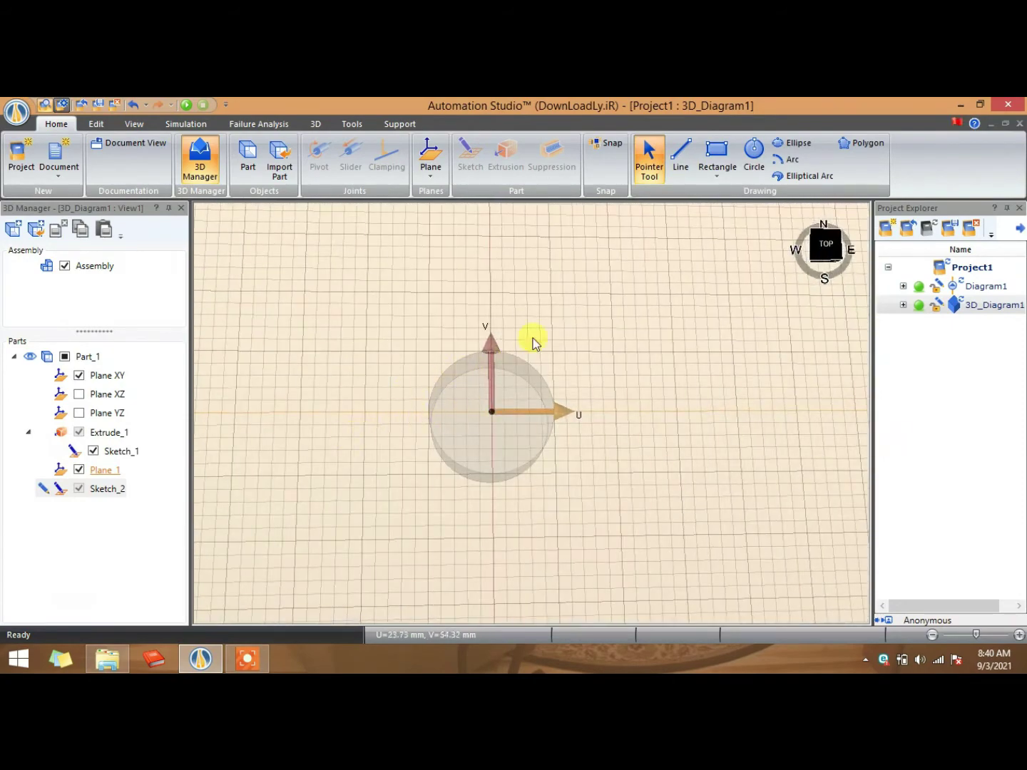
left_click(757, 164)
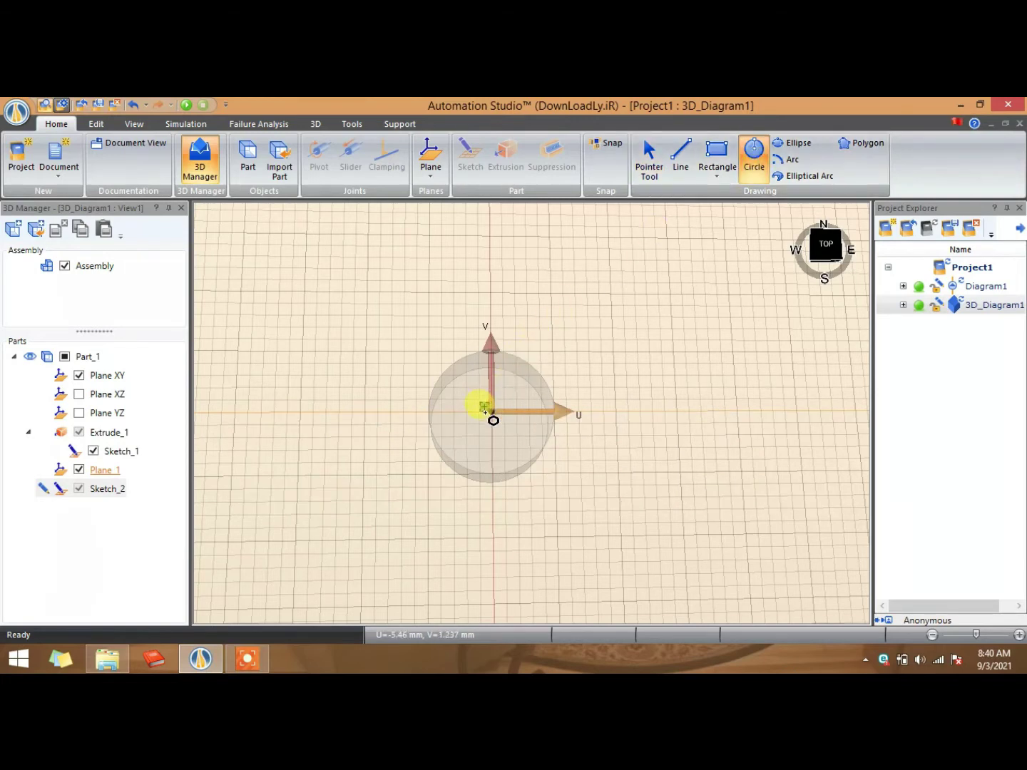
left_click(492, 412)
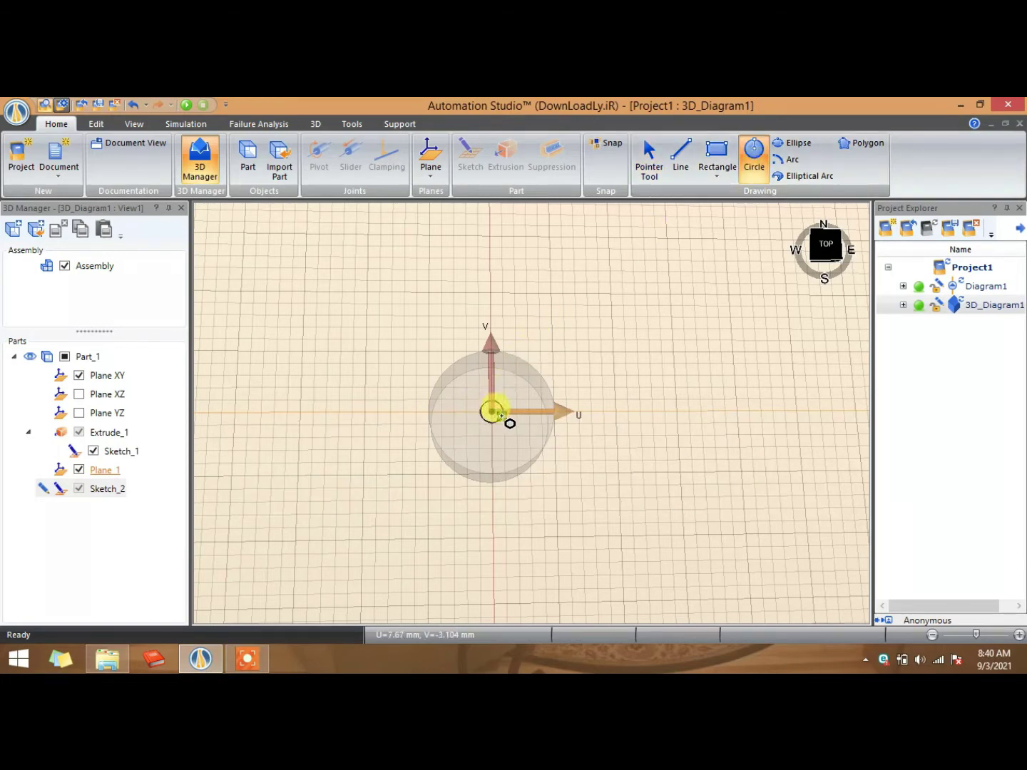
left_click(509, 418)
left_click(645, 165)
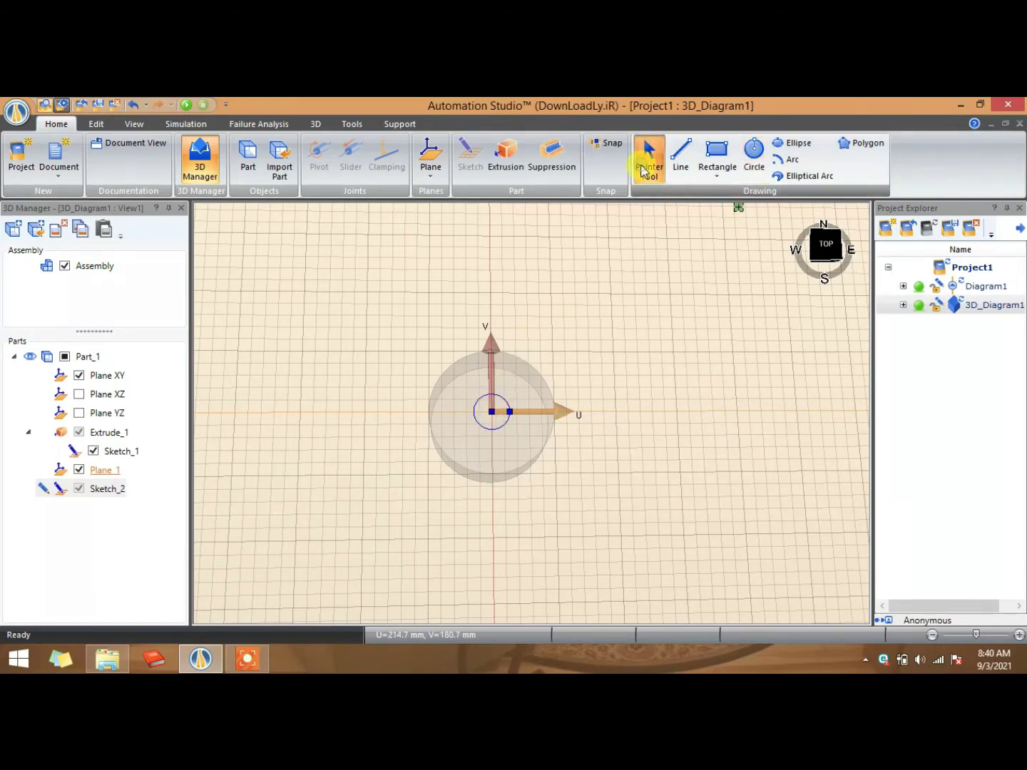
- Set the small circle's radius to 20 mm
left_click(96, 124)
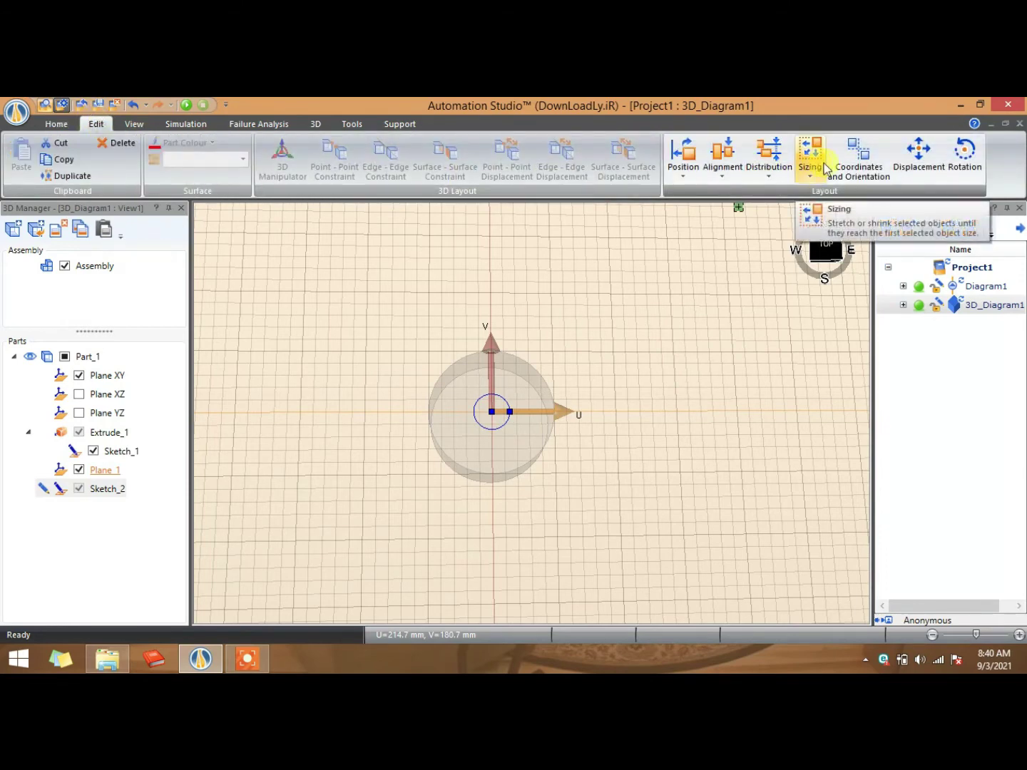
left_click(858, 156)
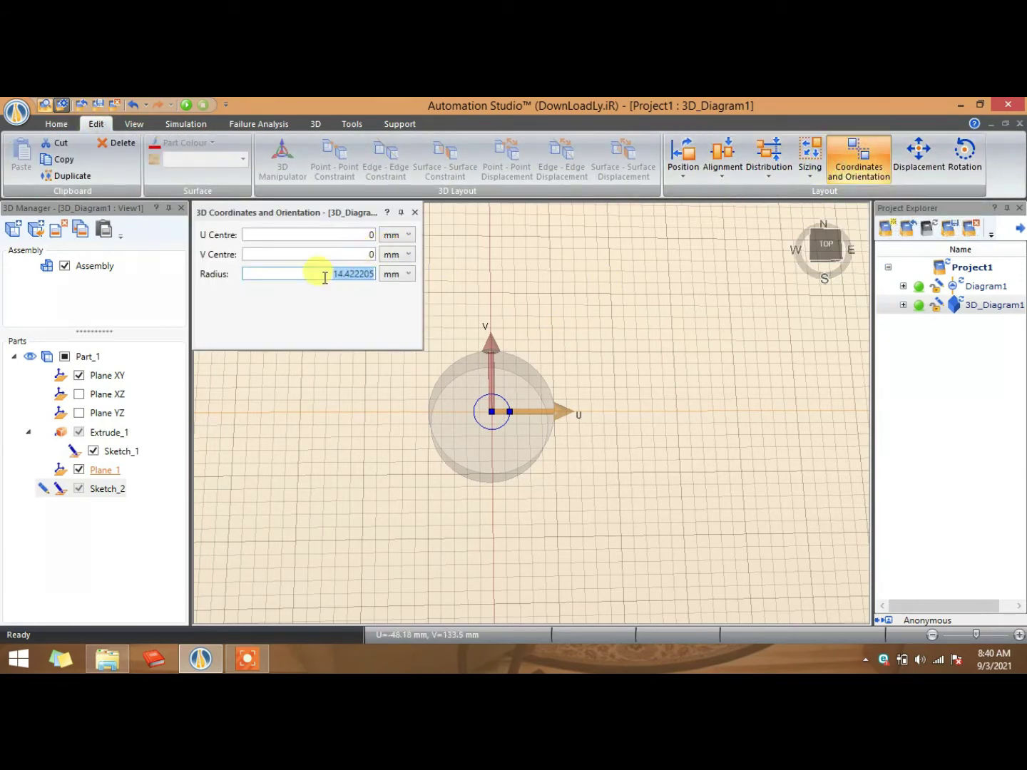
type("2")
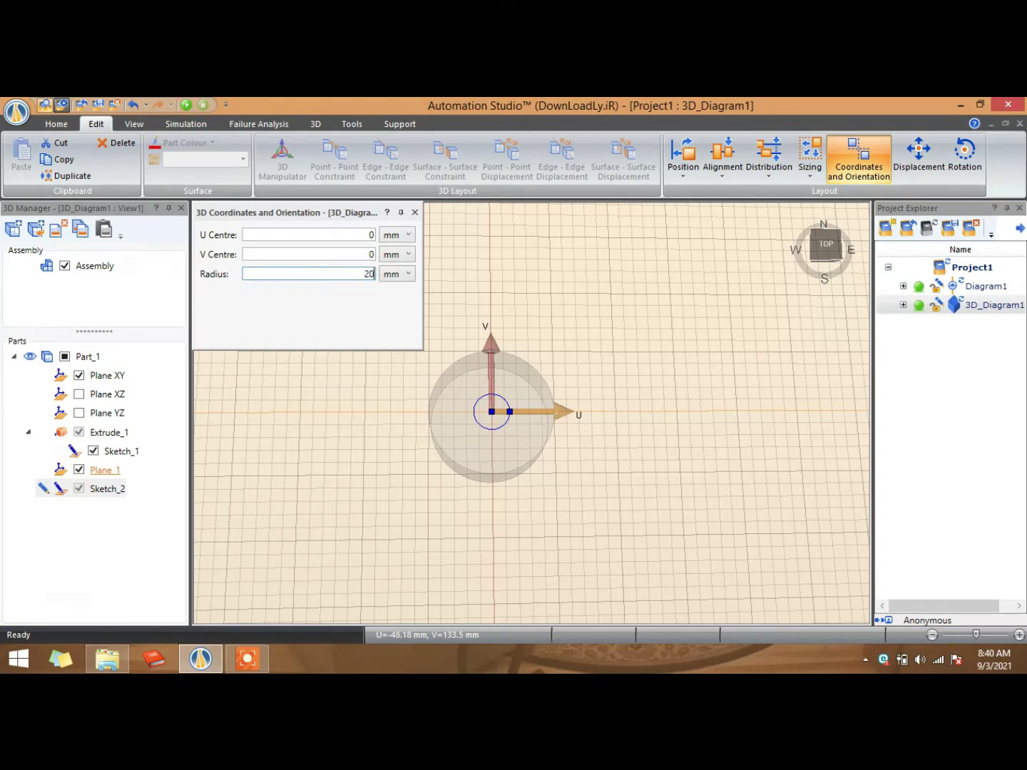
type("0")
key("Return")
left_click(414, 213)
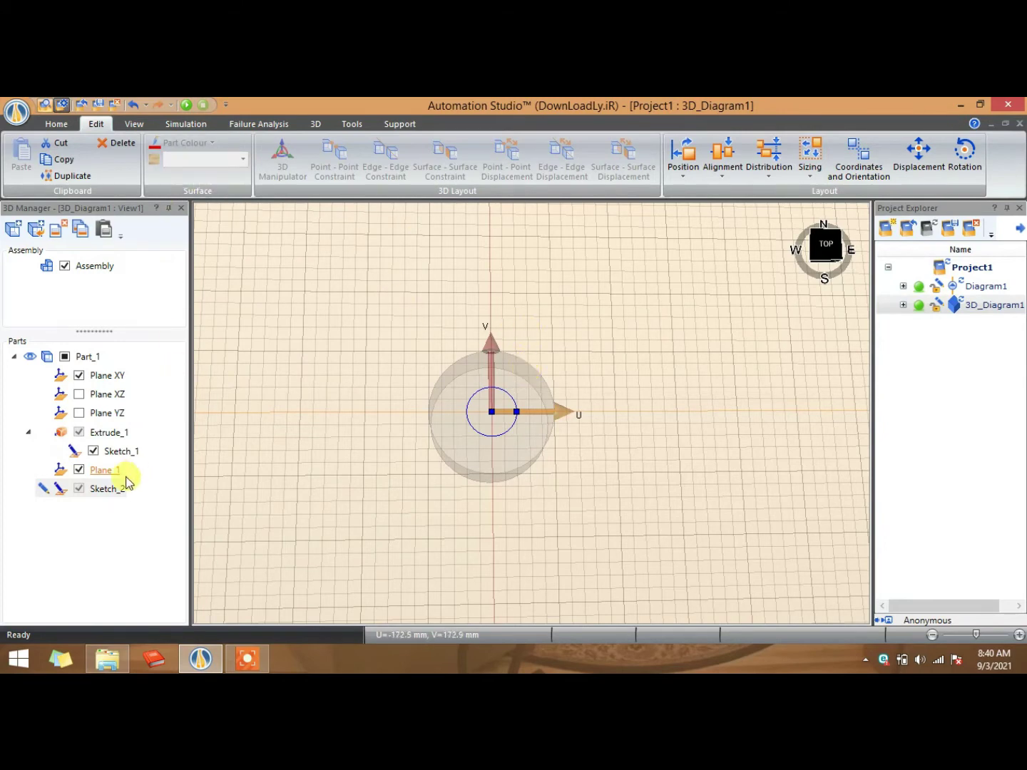
- Extrude the 20 mm radius circle by a length of 500 mm to form the piston rod
left_click(108, 491)
left_click(539, 376)
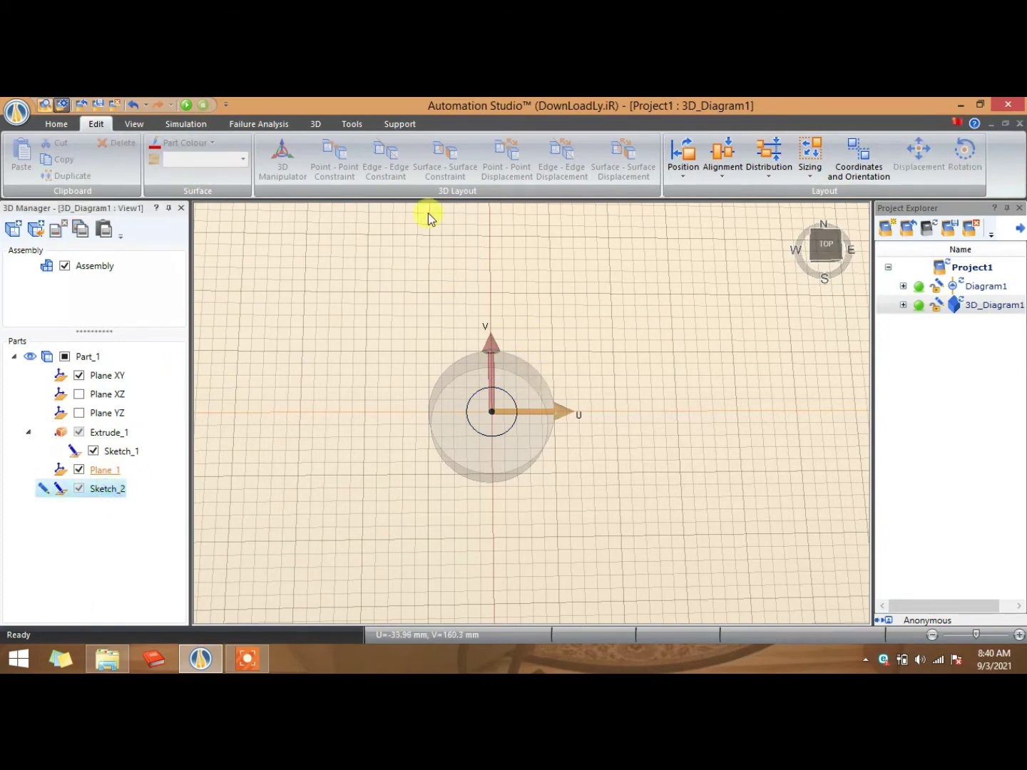
left_click(56, 124)
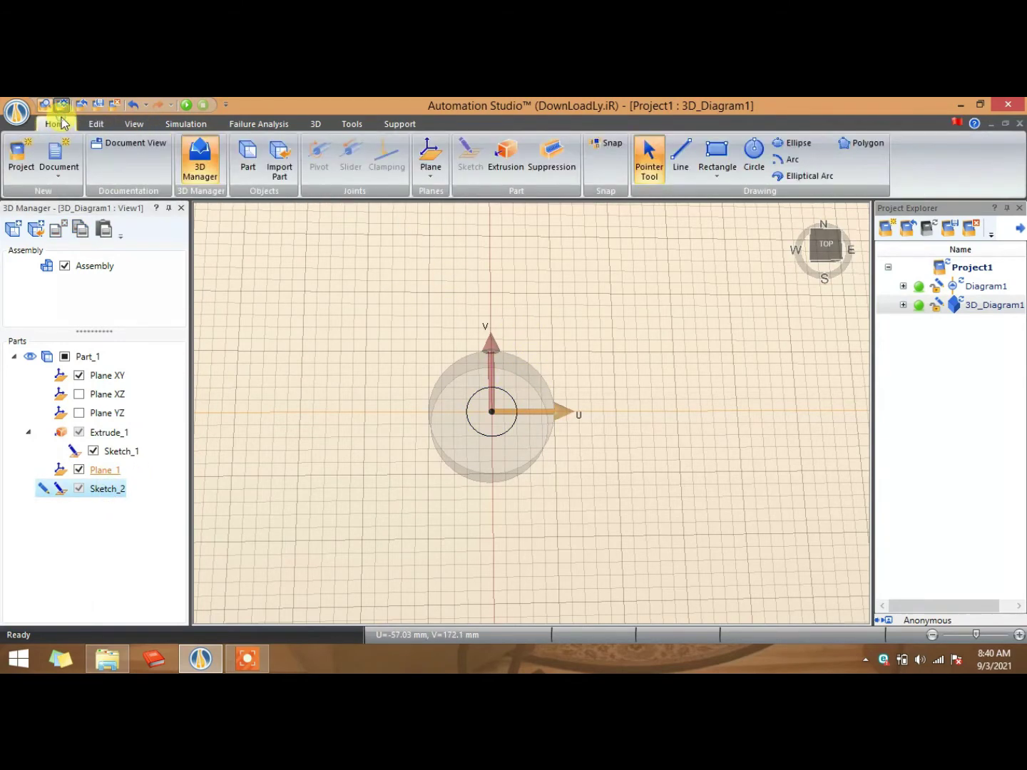
left_click(507, 157)
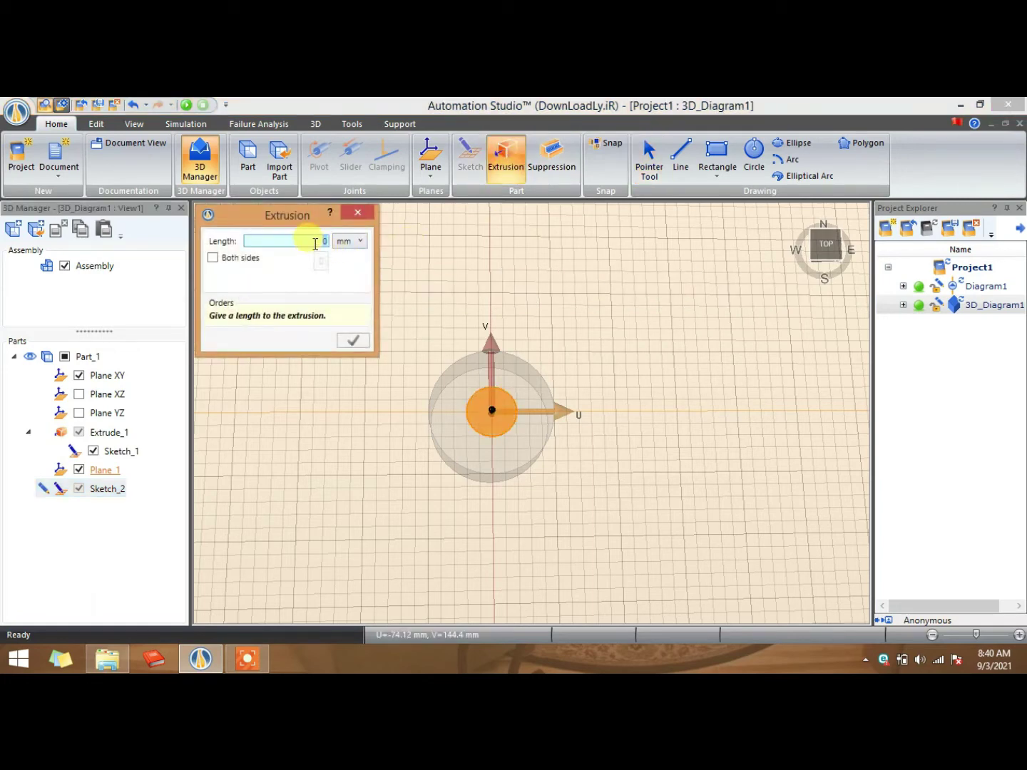
type("500")
key("Return")
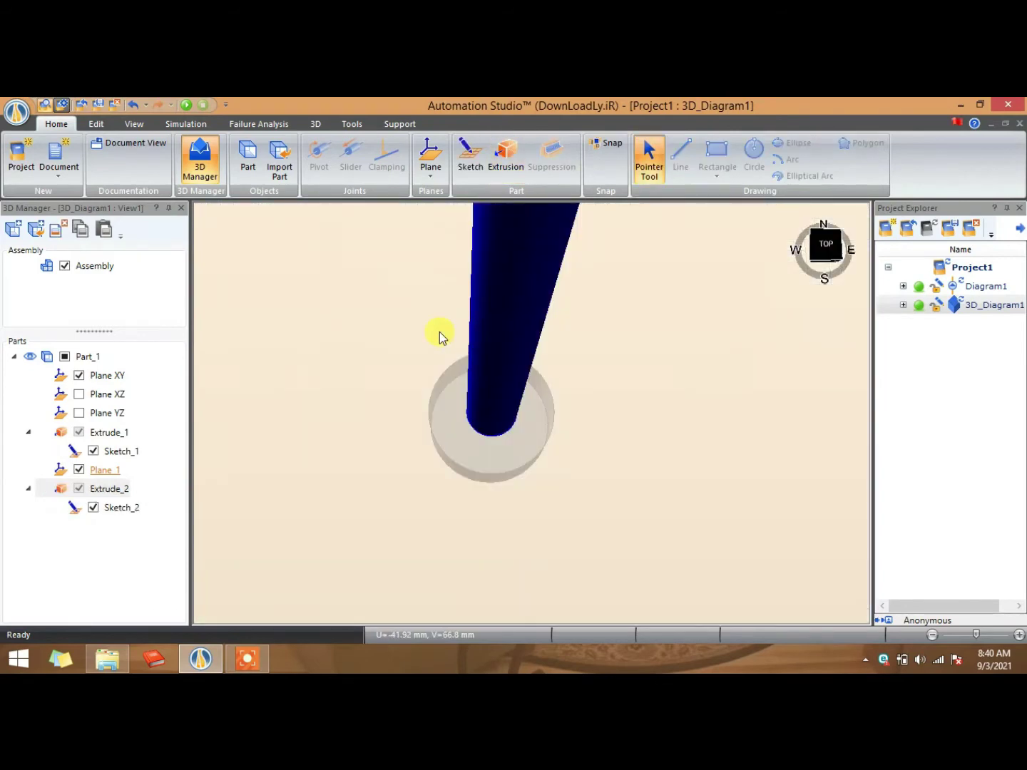
middle_click_drag(440, 336, 561, 372)
left_click(395, 361)
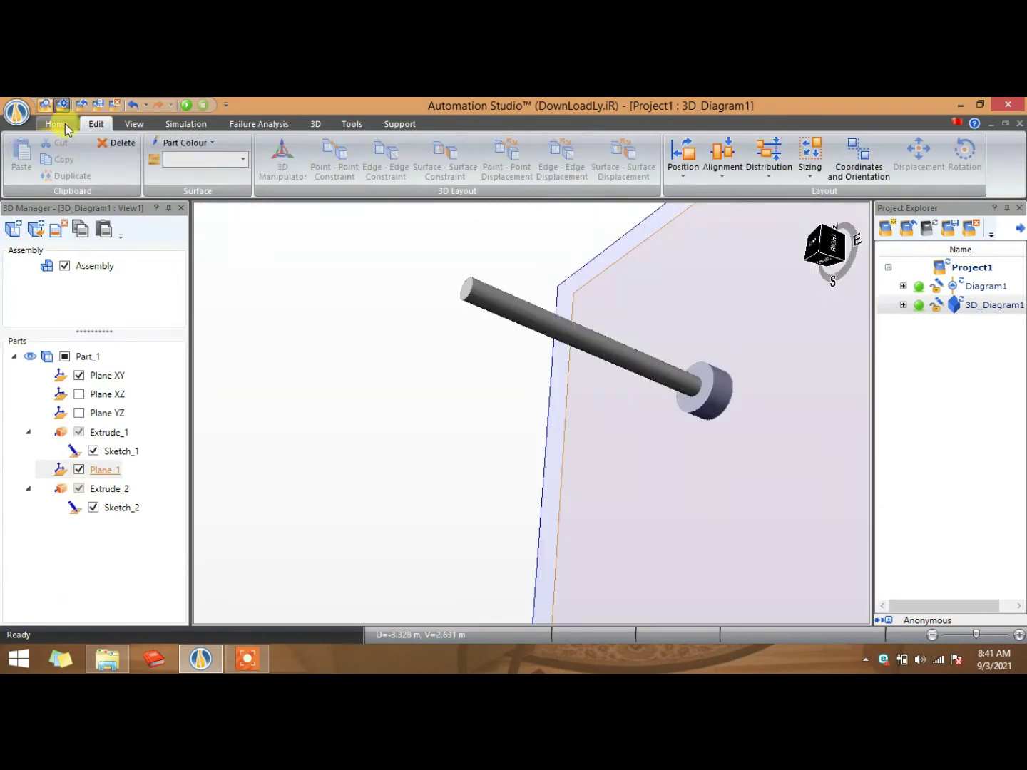
- Add a second part and sketch a circle with a radius of about 57 mm at the origin of its Plane XY sketch
left_click(56, 125)
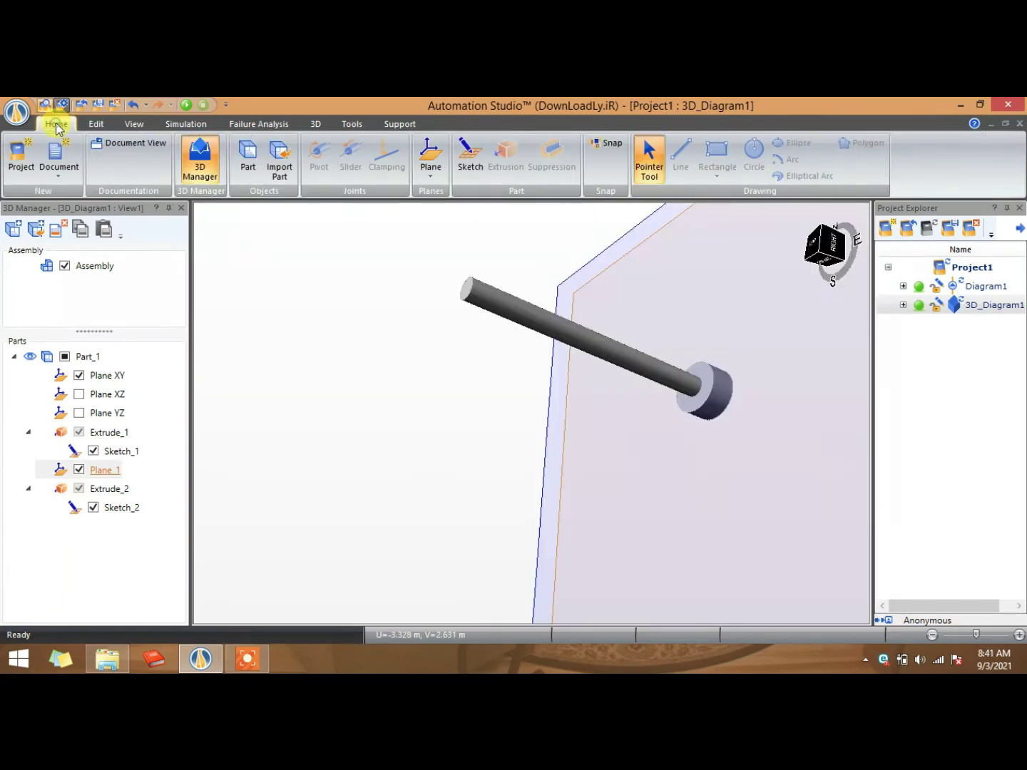
left_click(247, 160)
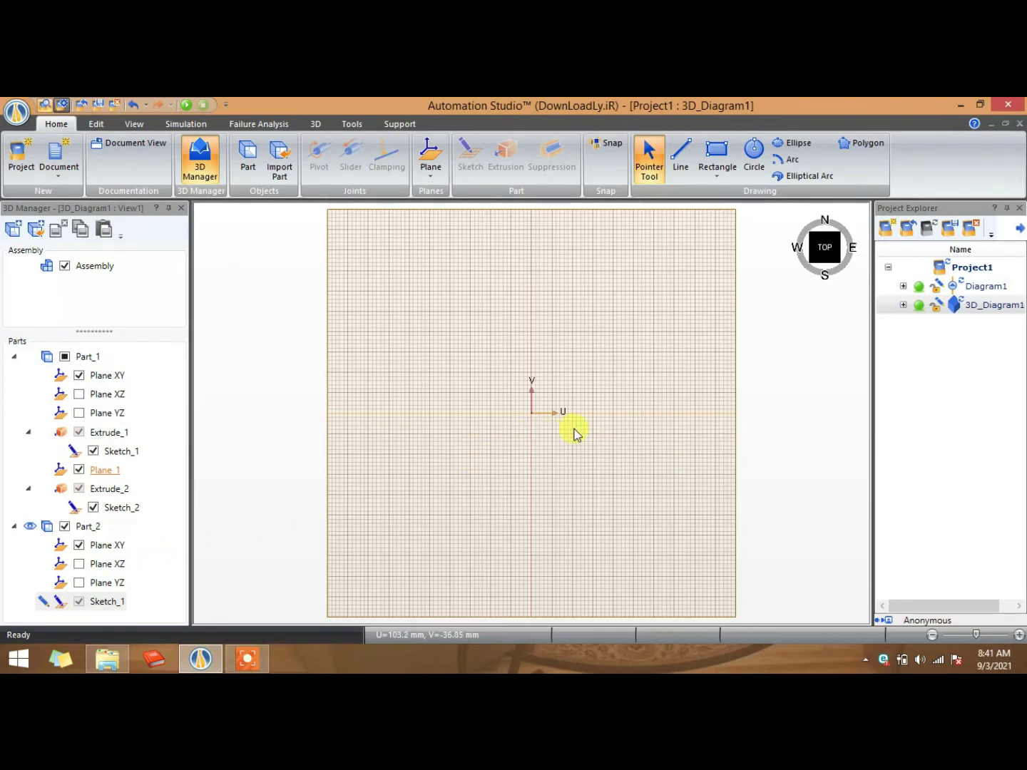
scroll(564, 410, "up", 2)
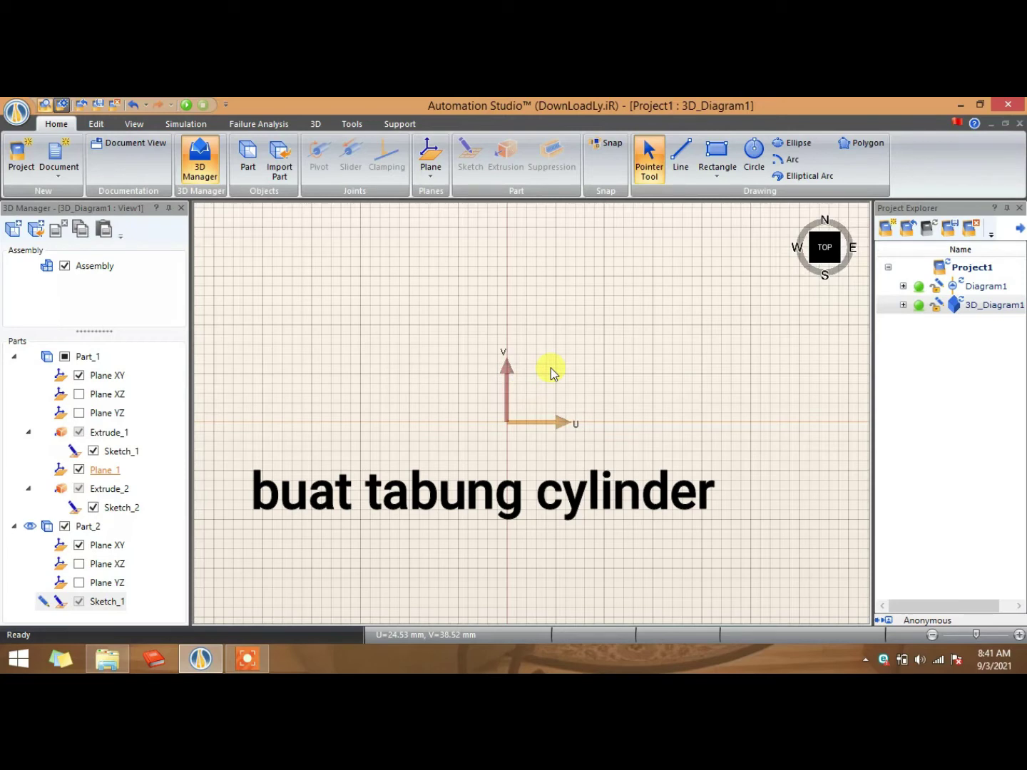
left_click(754, 154)
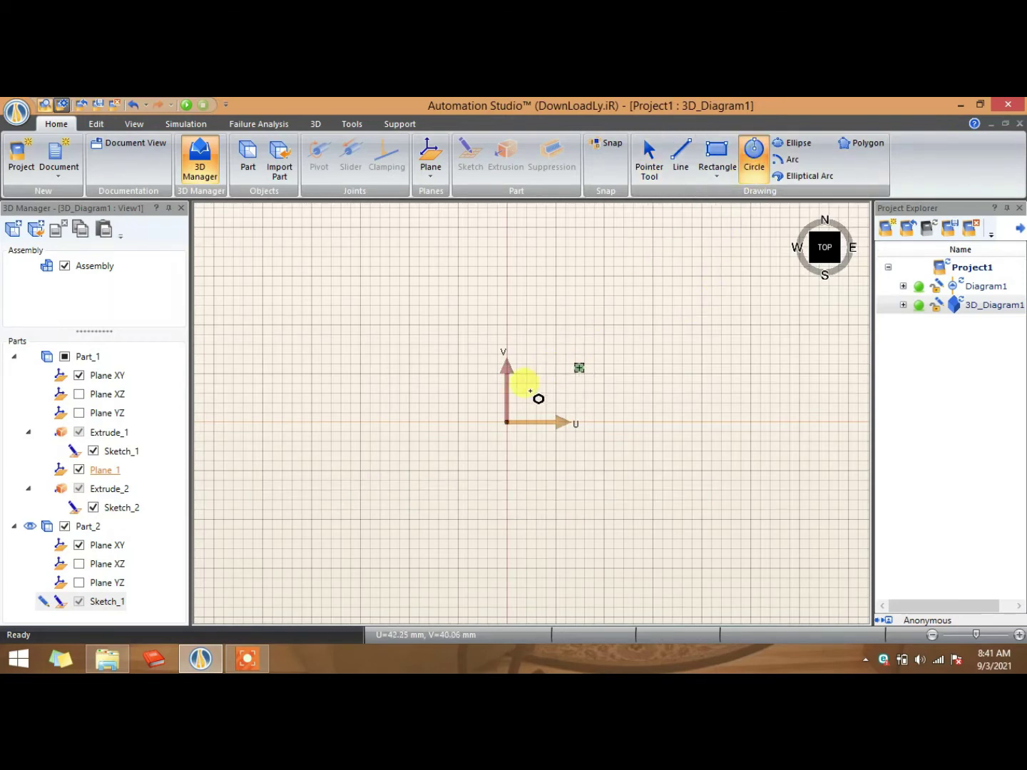
mouse_move(511, 424)
left_mouse_down()
mouse_move(558, 441)
mouse_move(562, 427)
left_mouse_up()
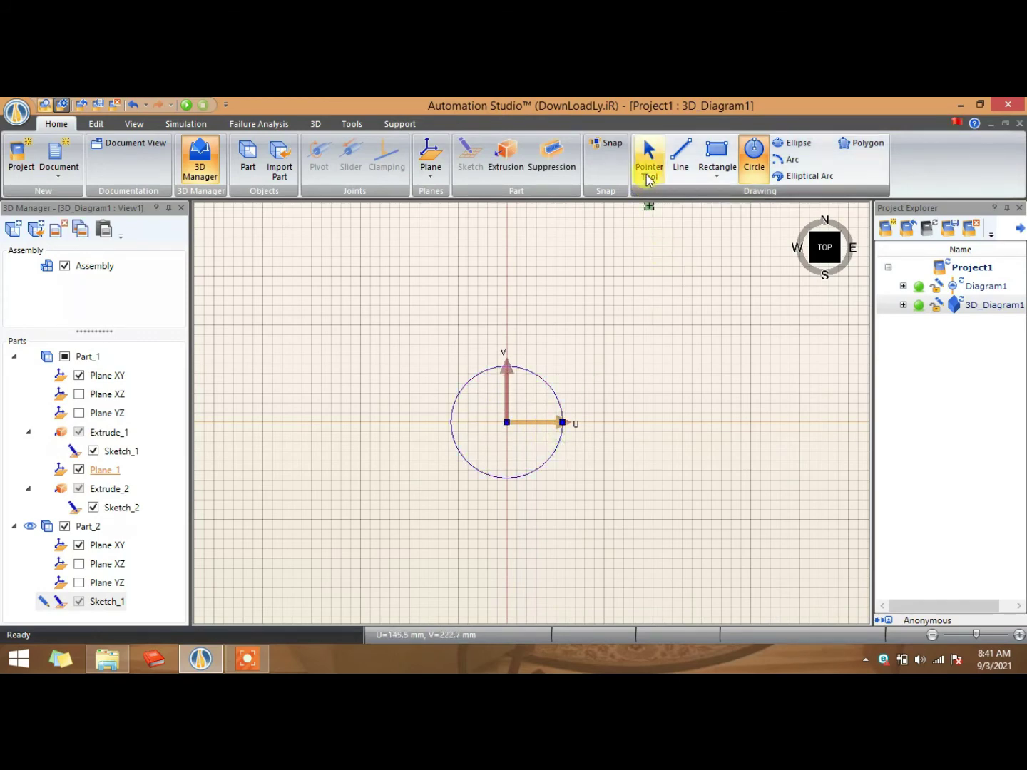
left_click(649, 164)
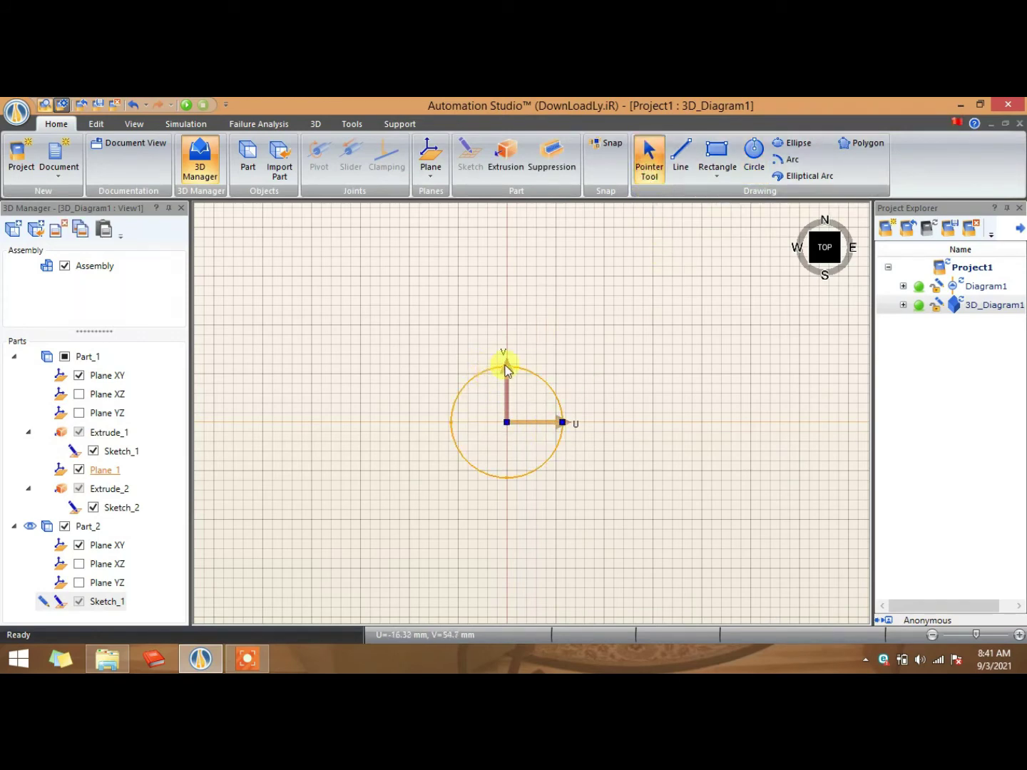
- Set the radius of the circle in the second part's sketch to 50 mm
left_click(96, 124)
left_click(855, 157)
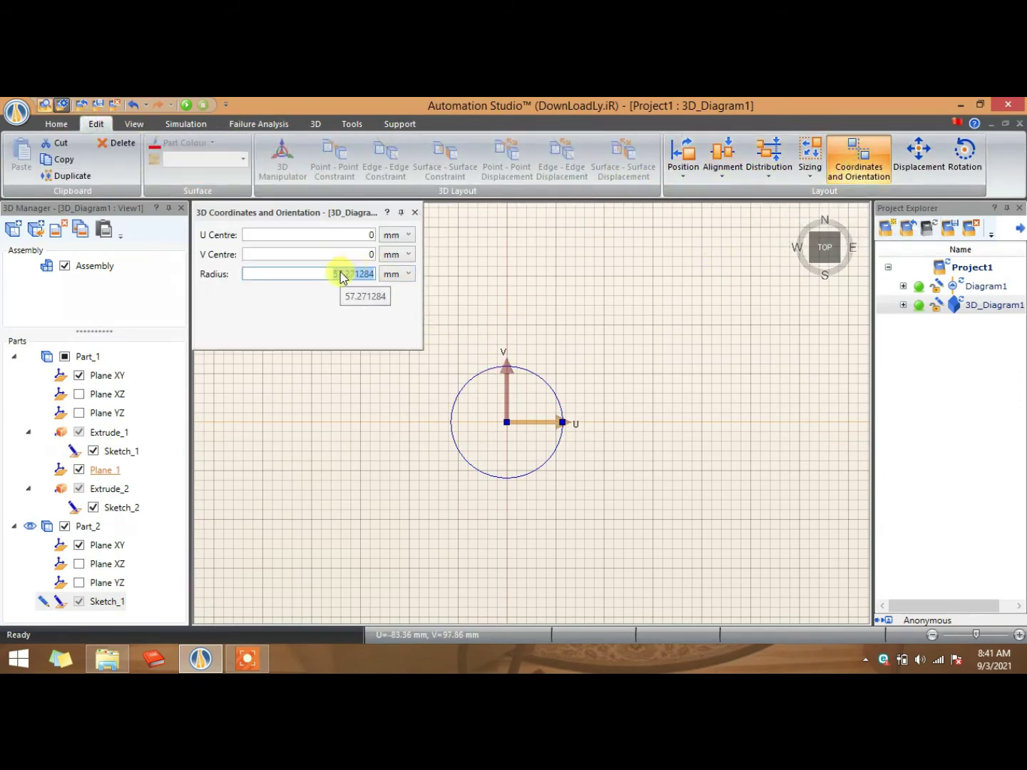
type("50")
key("Return")
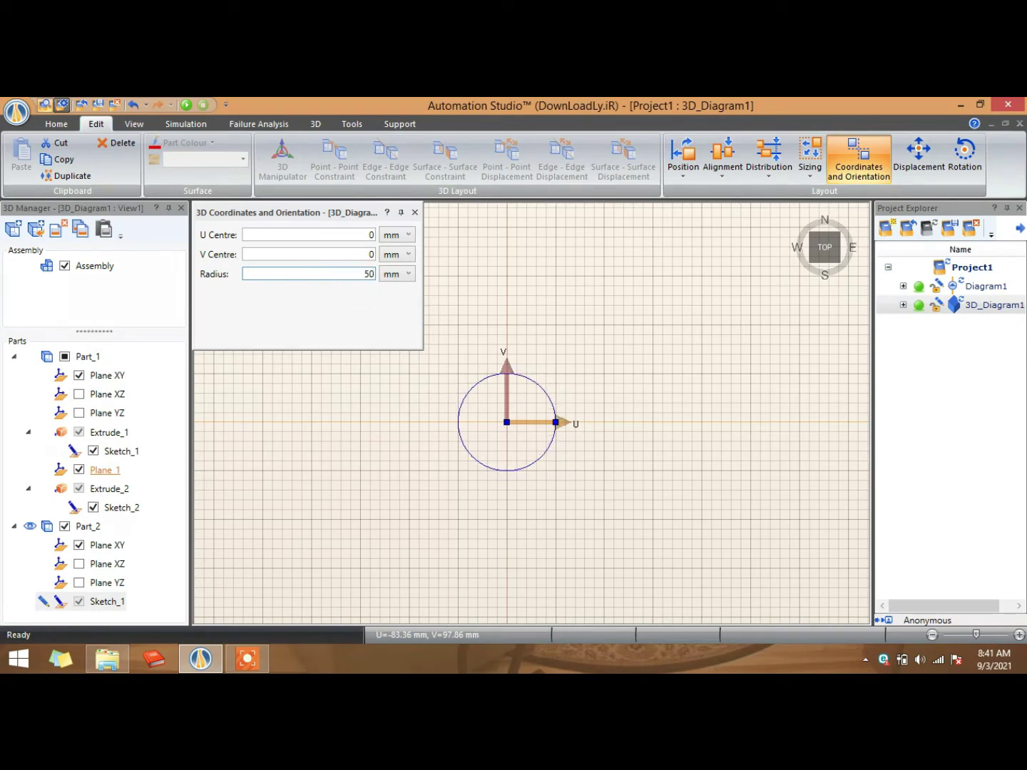
left_click(415, 212)
- Trace the circle's +U half with an origin-centred arc of 50 mm radius ending on the V axis, and delete the full circle
left_click(56, 124)
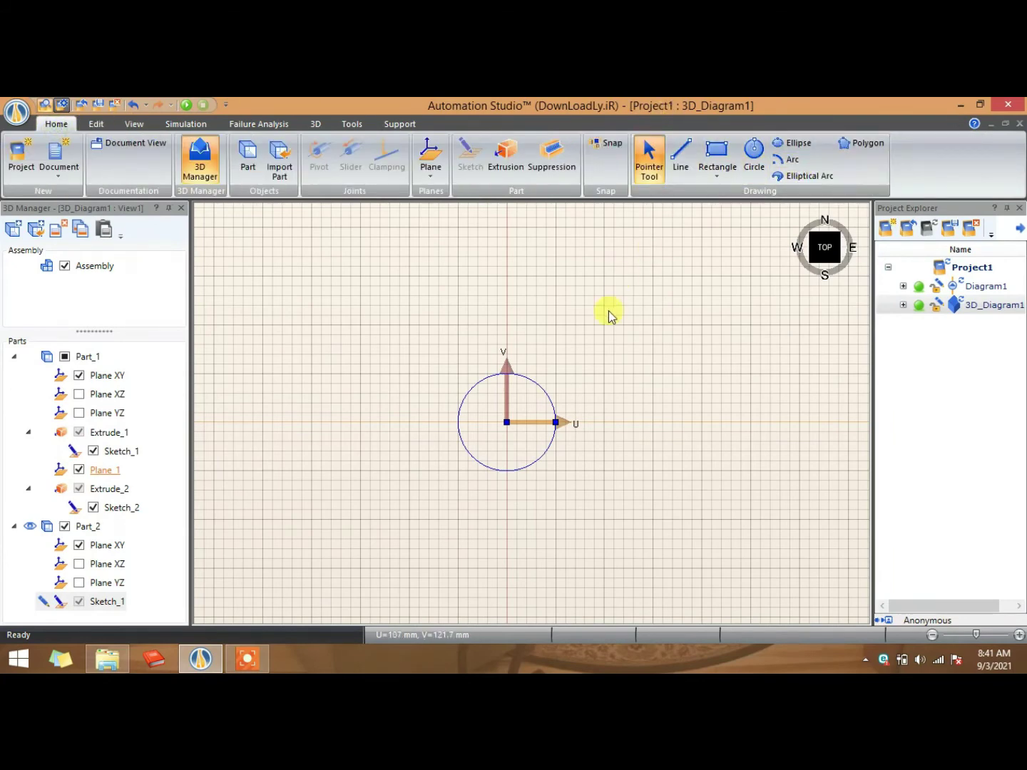
scroll(510, 399, "up", 3)
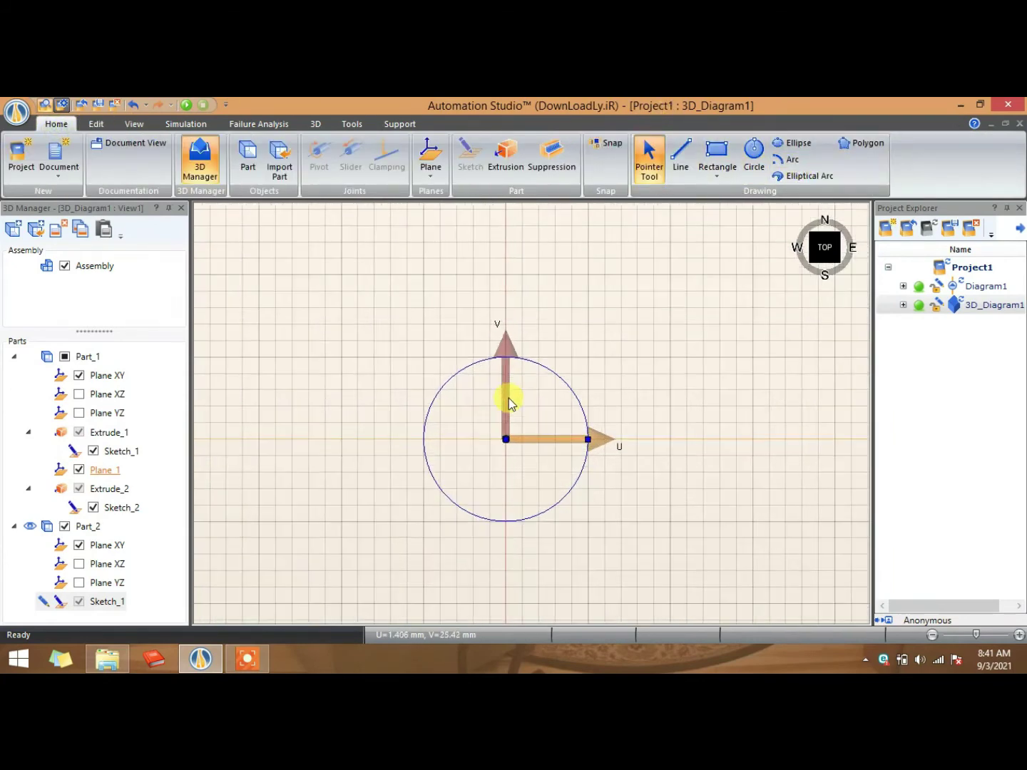
left_click(788, 160)
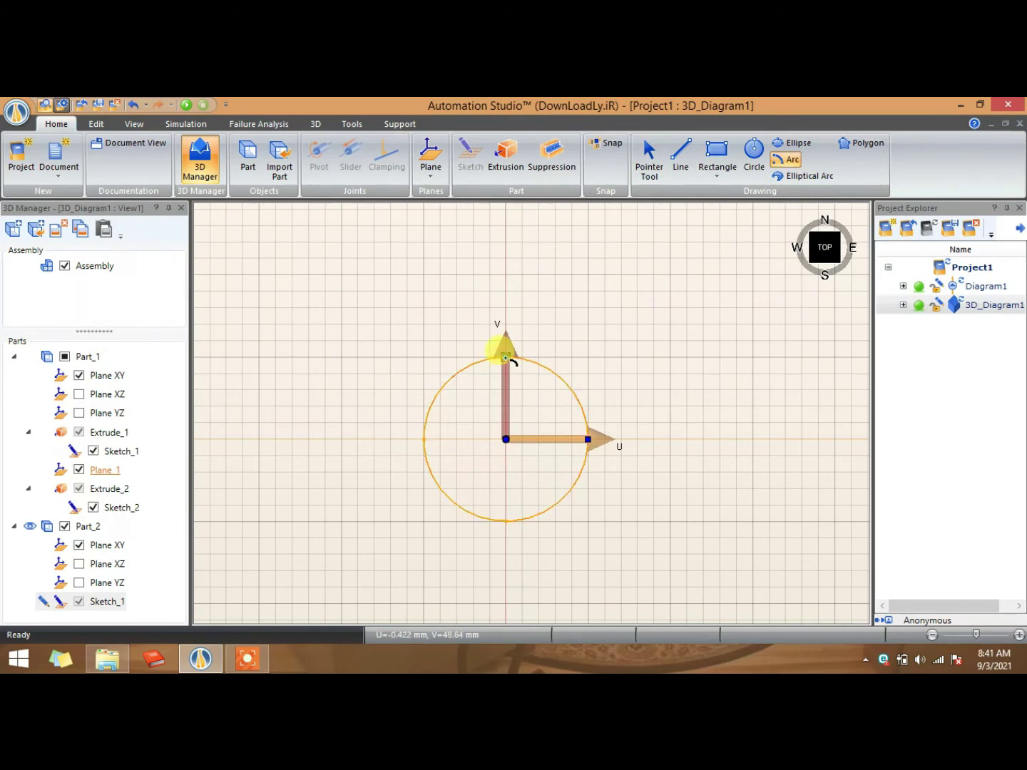
left_click(505, 440)
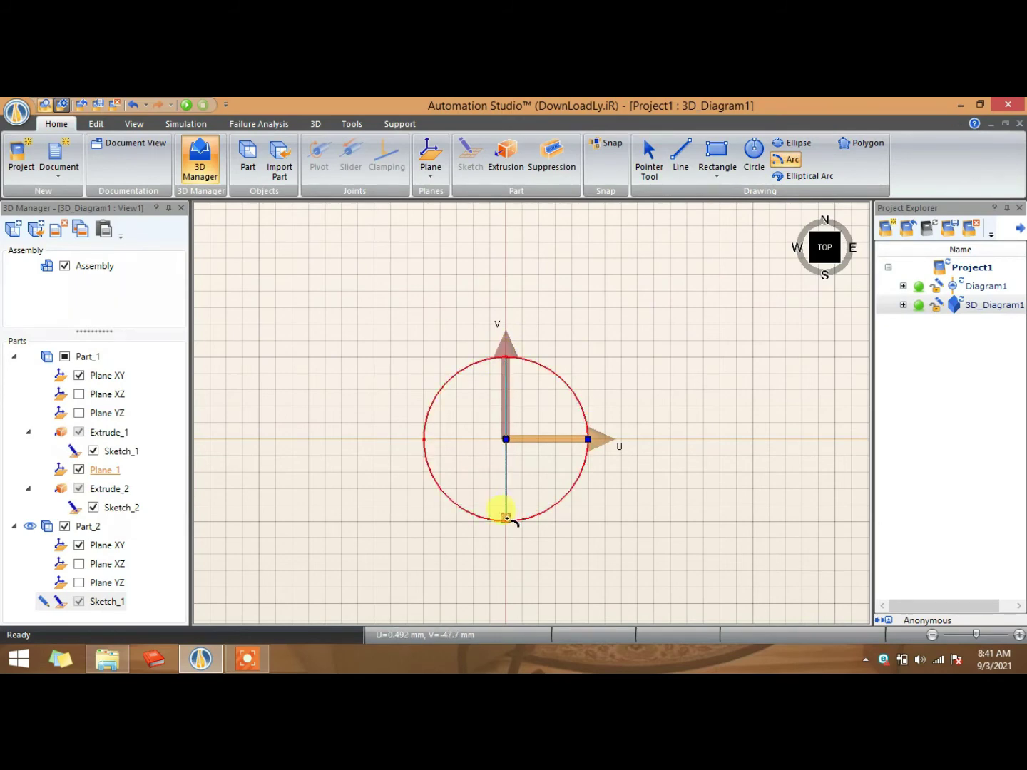
left_click(506, 523)
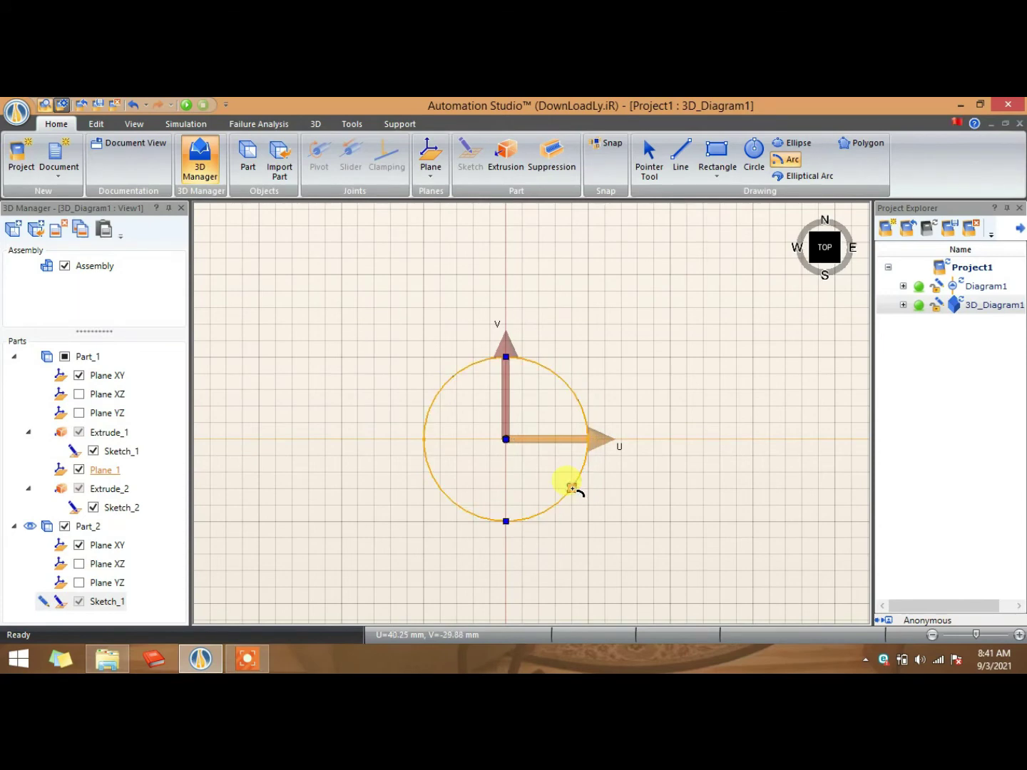
left_click(572, 488)
left_click(651, 153)
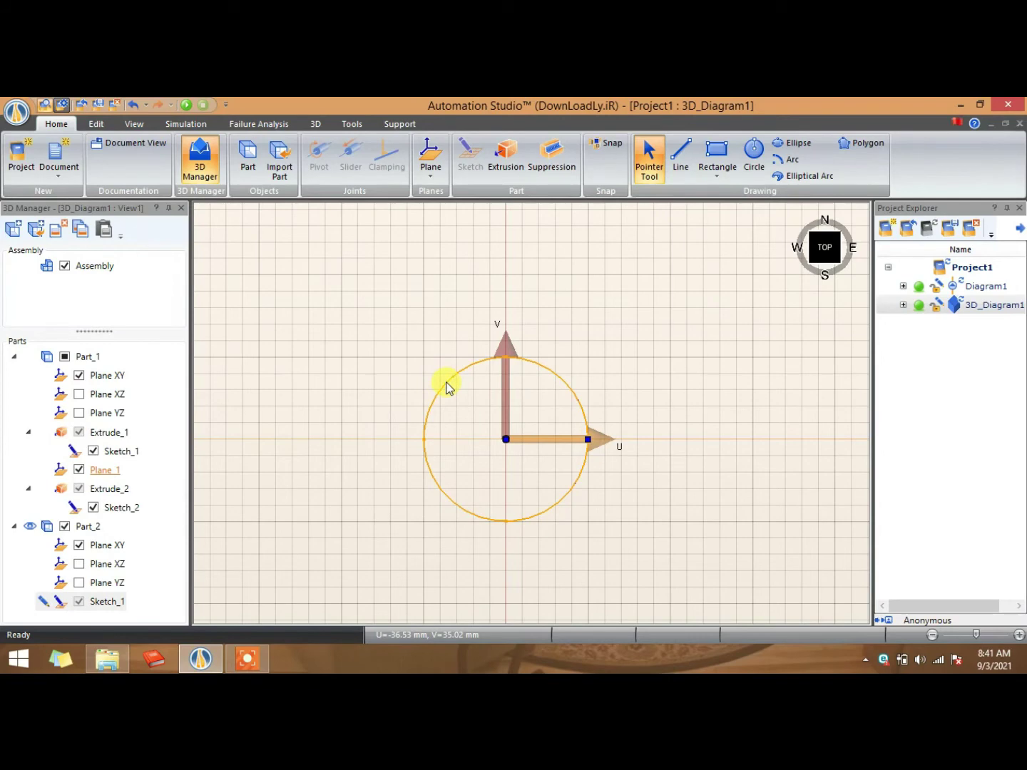
key("Delete")
- Draw a line about 14 mm long from the arc's upper endpoint outward along the V axis
left_click(681, 158)
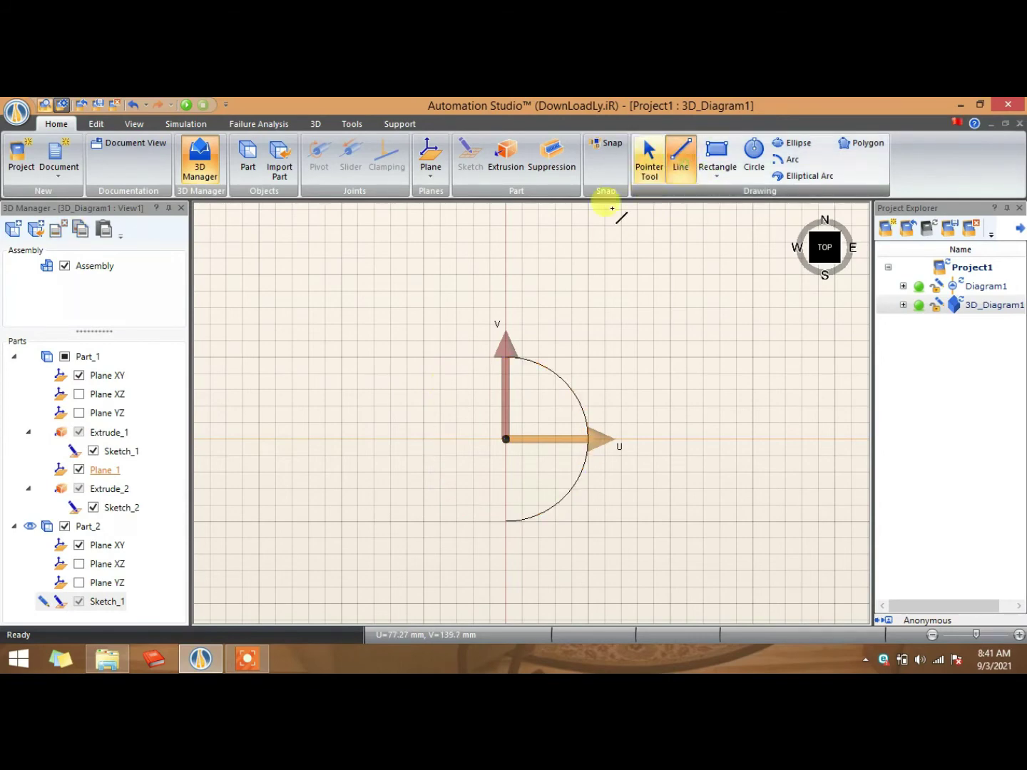
scroll(497, 344, "up", 2)
scroll(511, 355, "up", 2)
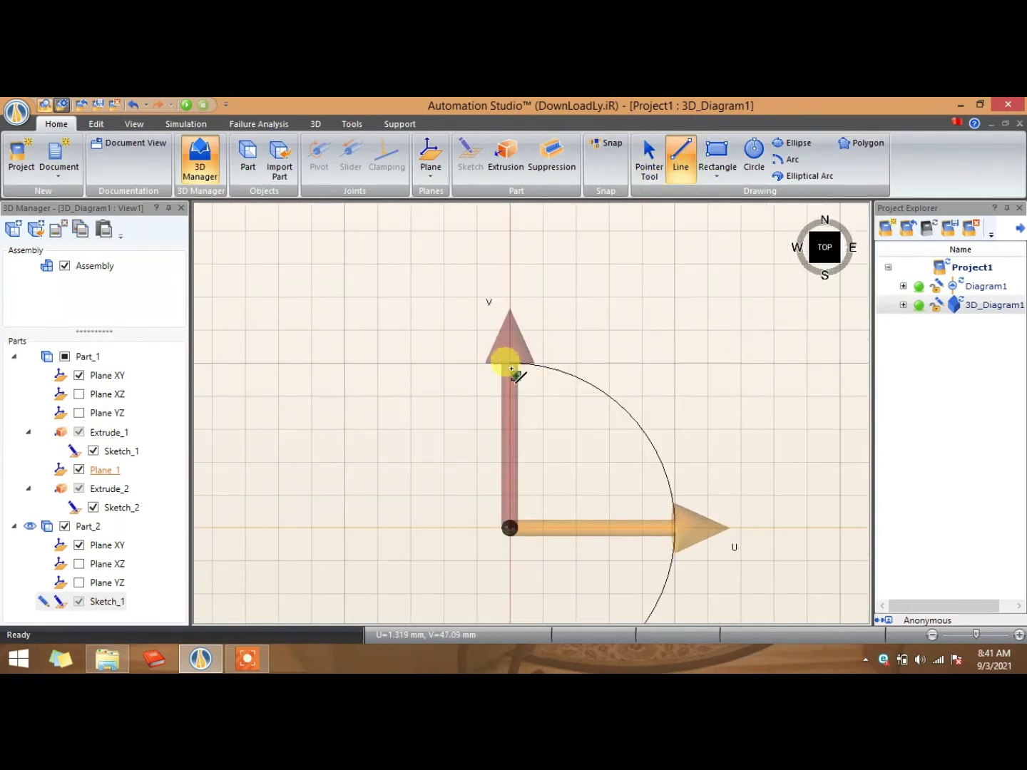
left_click(509, 318)
left_click(509, 318)
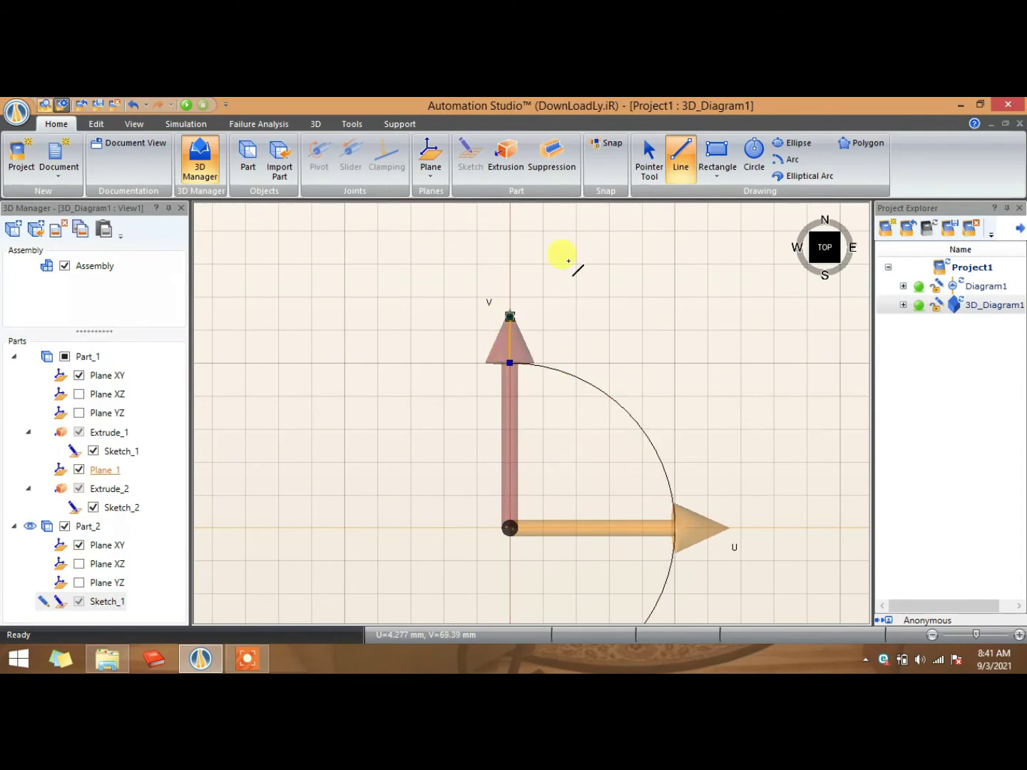
left_click(649, 163)
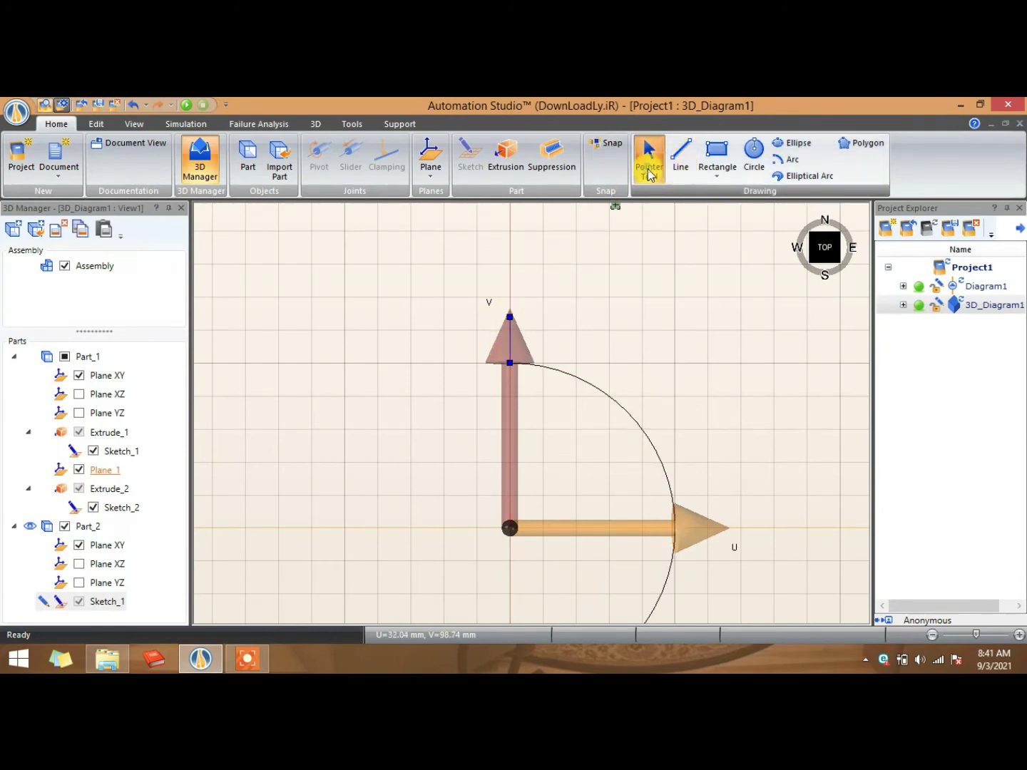
- Set the length of the line at the arc's upper end to 15 mm
left_click(96, 123)
left_click(511, 330)
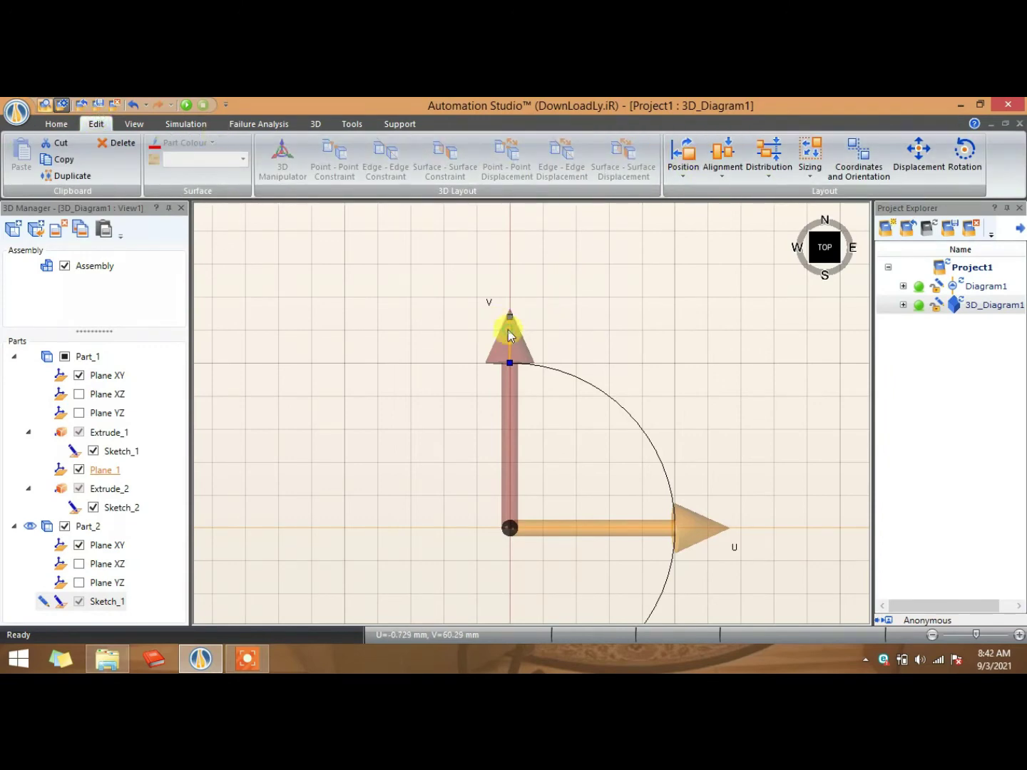
left_click(863, 170)
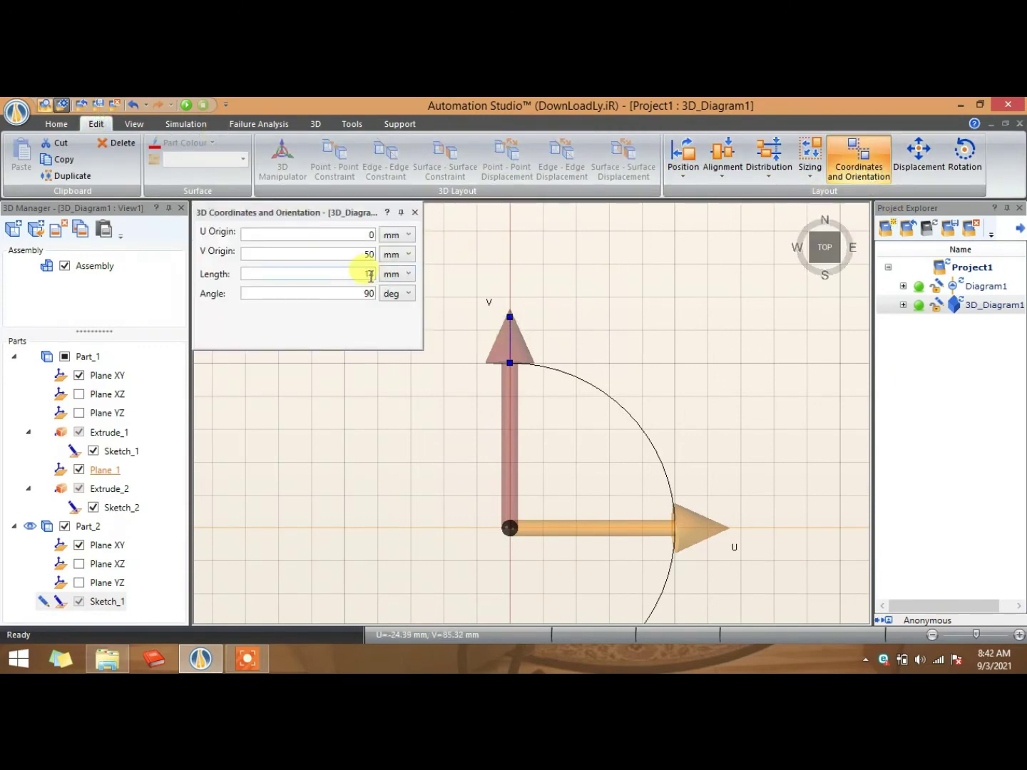
left_click(359, 273)
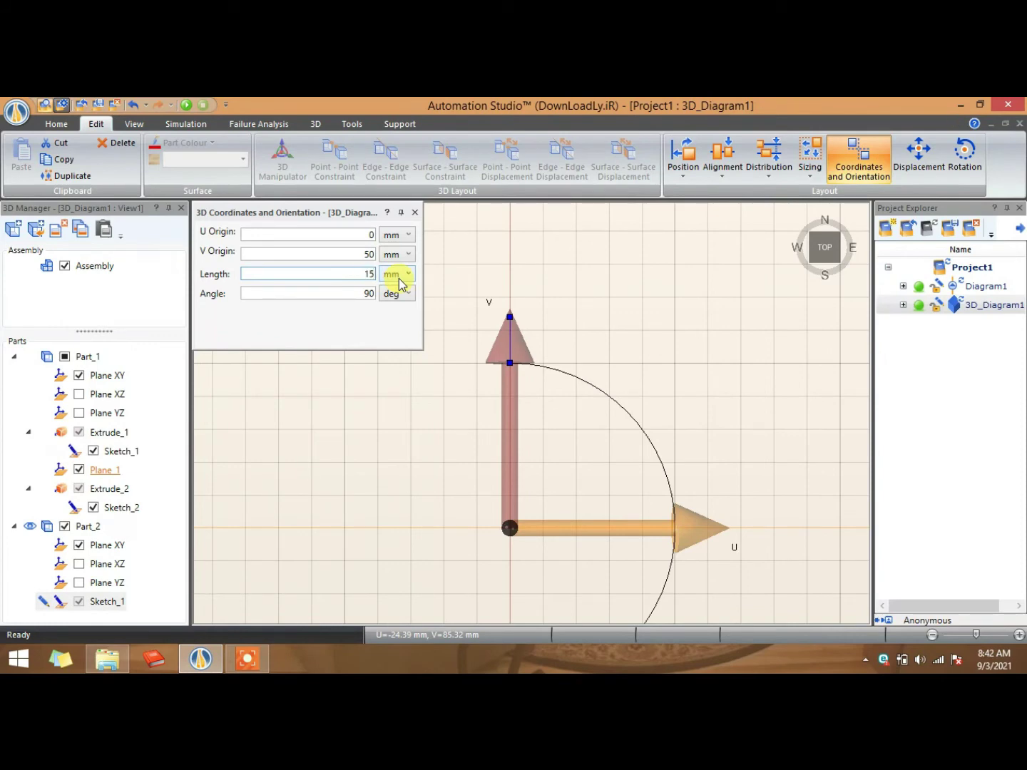
type("15")
left_click(415, 213)
scroll(603, 369, "down", 2)
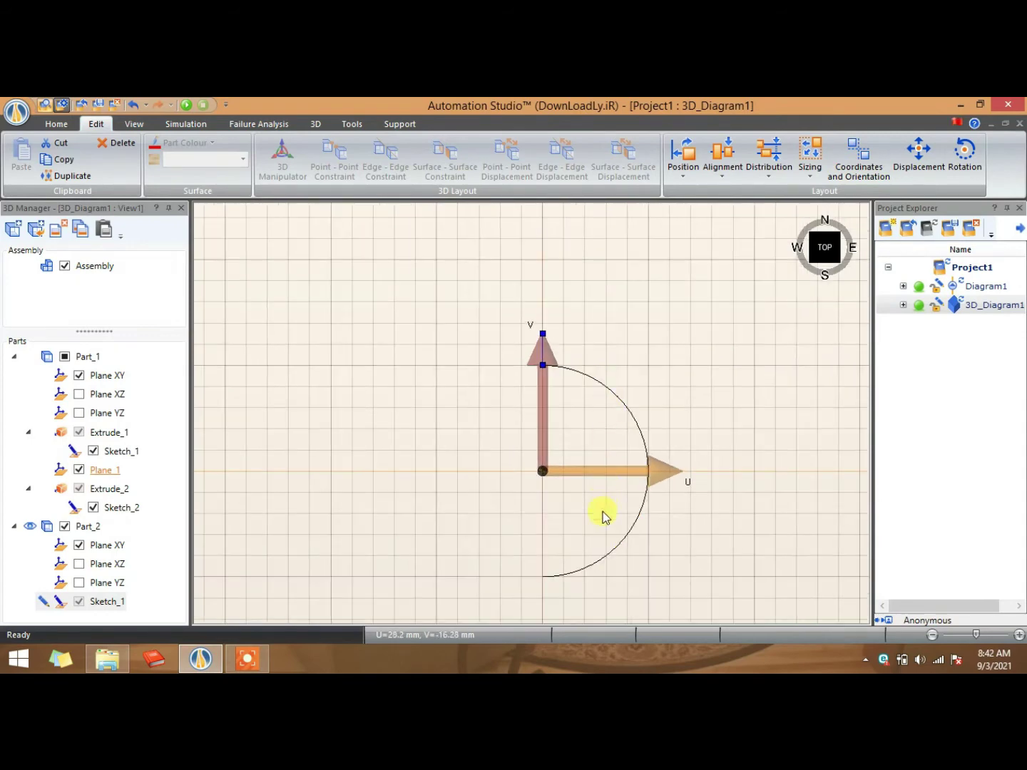
scroll(603, 515, "down", 1)
left_click(72, 125)
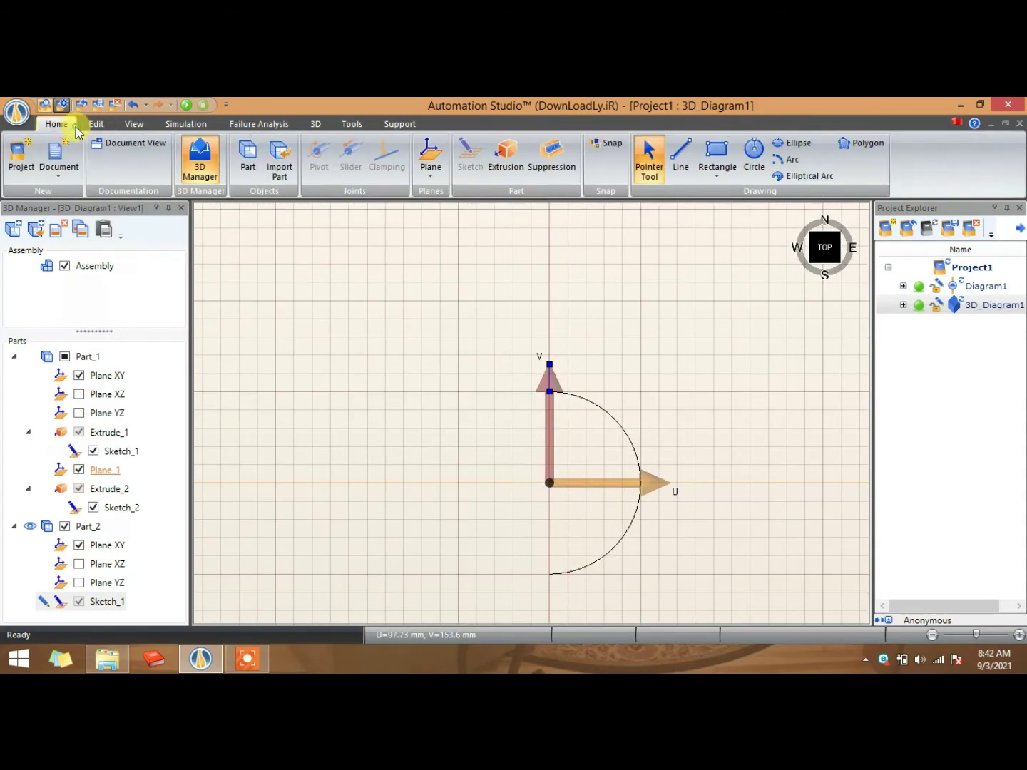
- Draw a line from the arc's lower endpoint outward along the V axis and set its length to 15 mm
left_click(680, 155)
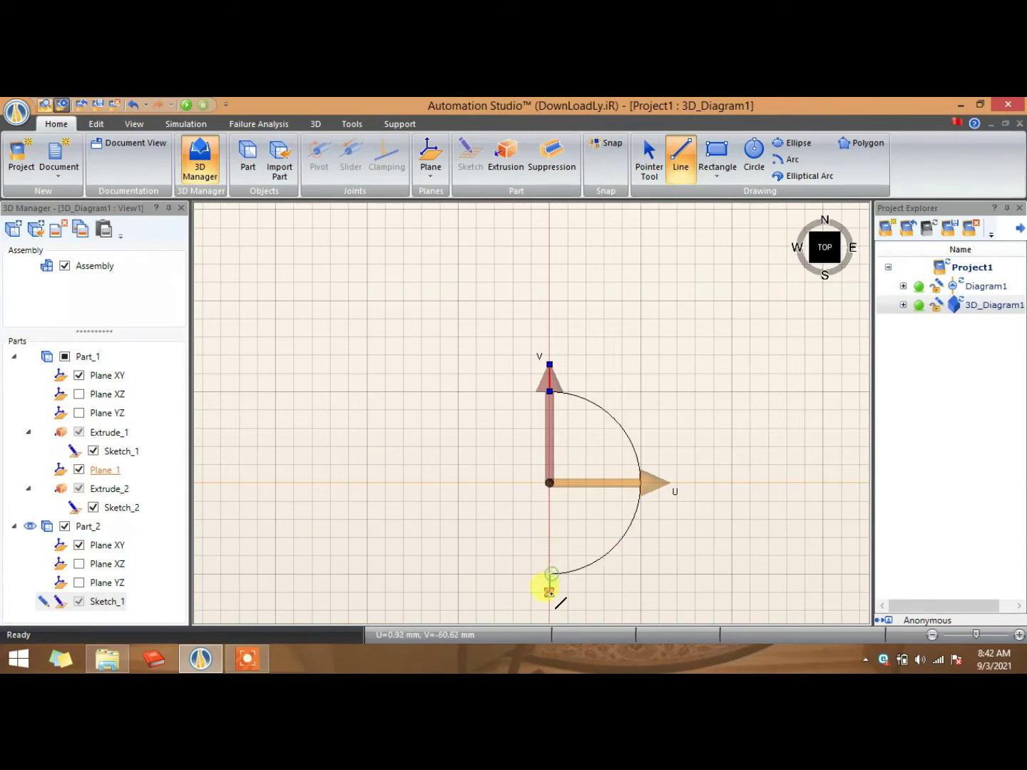
left_click(647, 158)
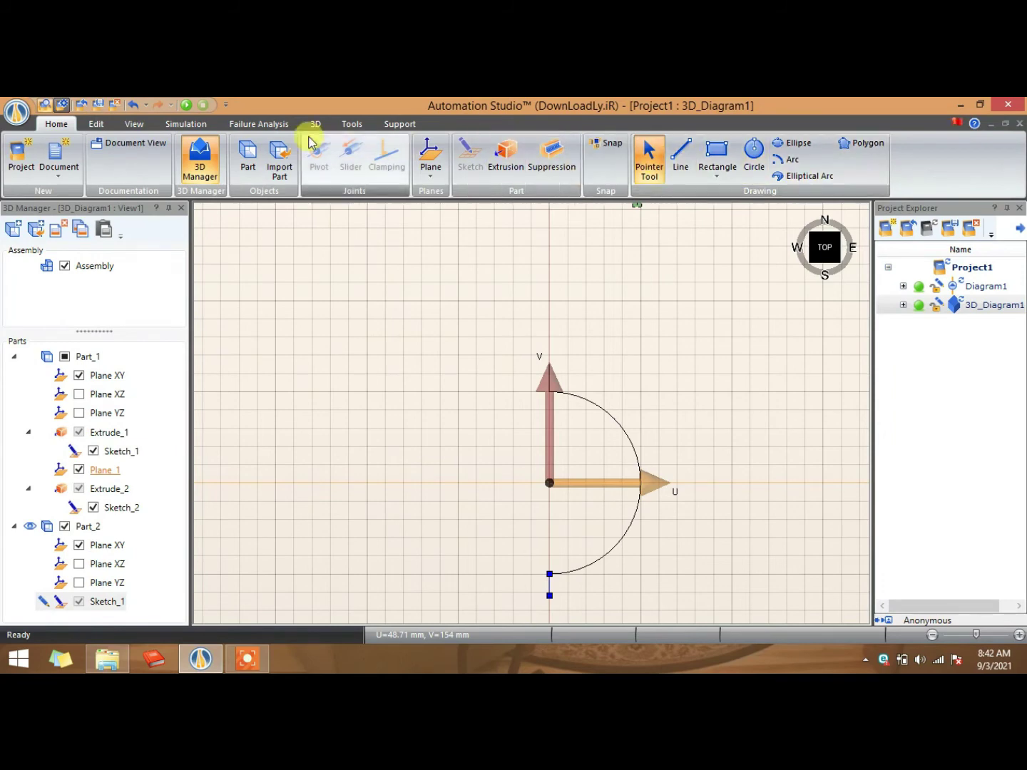
left_click(96, 125)
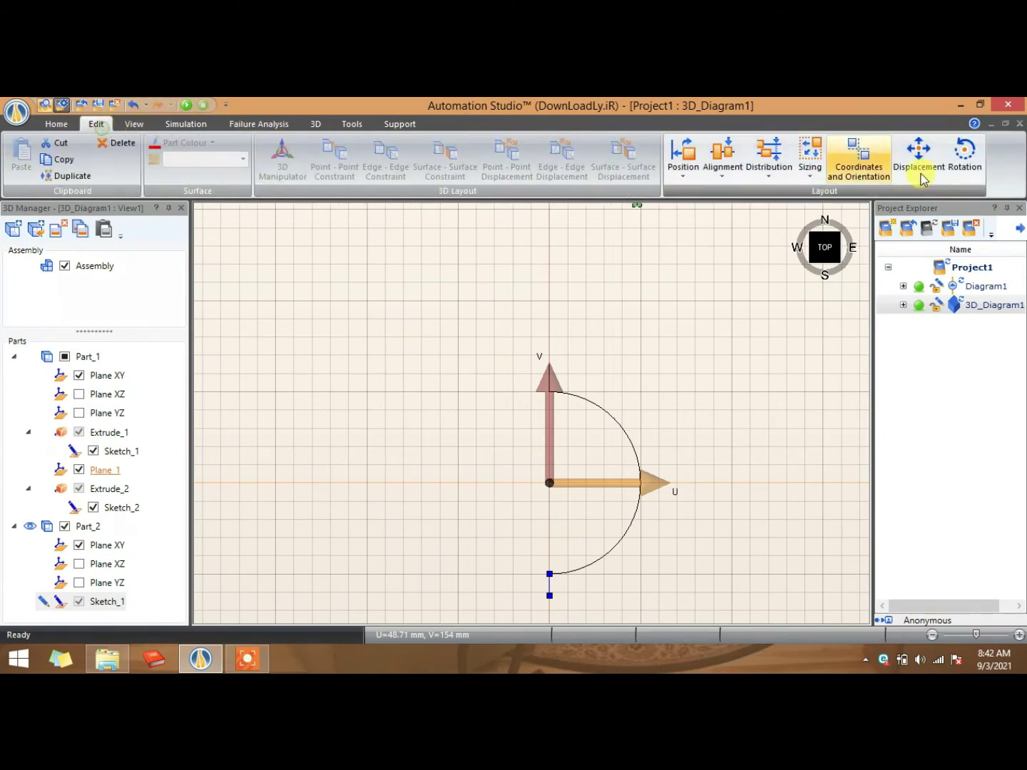
left_click(858, 158)
left_click(363, 276)
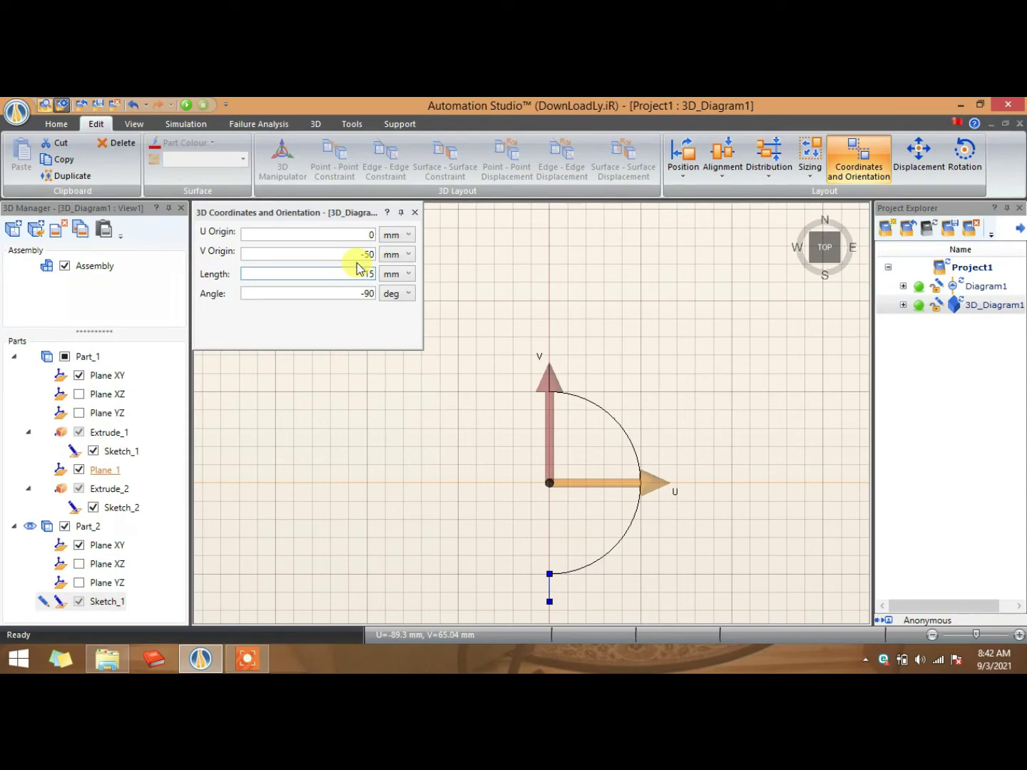
left_click(416, 212)
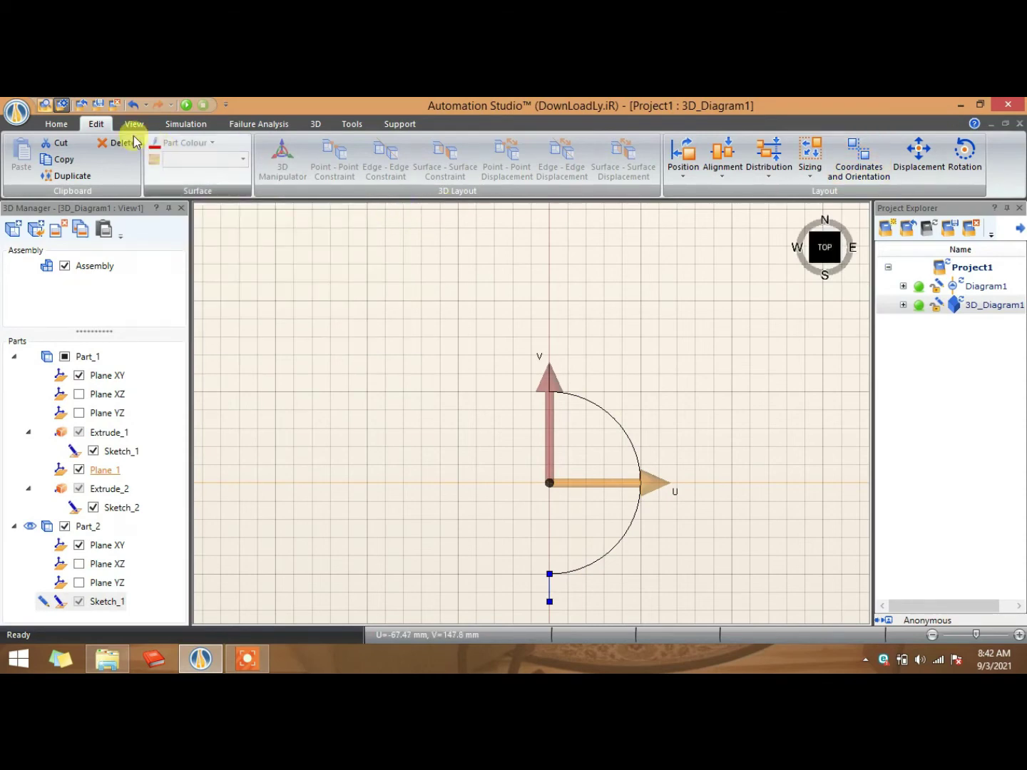
- Draw an outer half-circle arc on the +U side joining the outer ends of the two 15 mm lines to close the profile
left_click(56, 124)
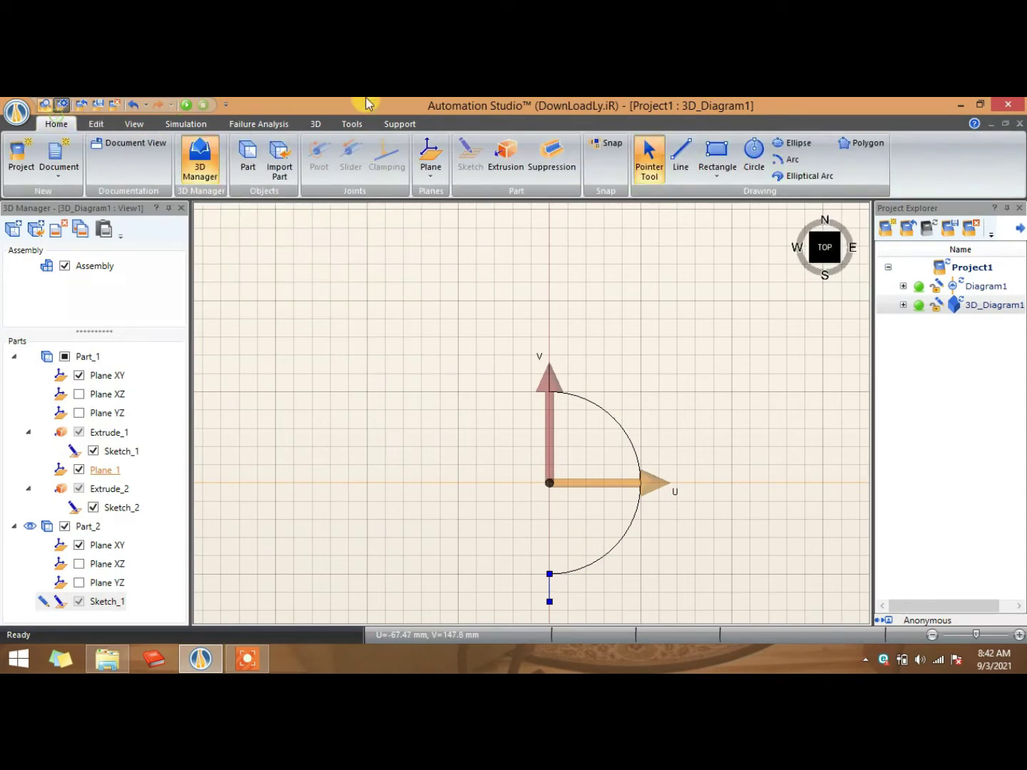
left_click(787, 160)
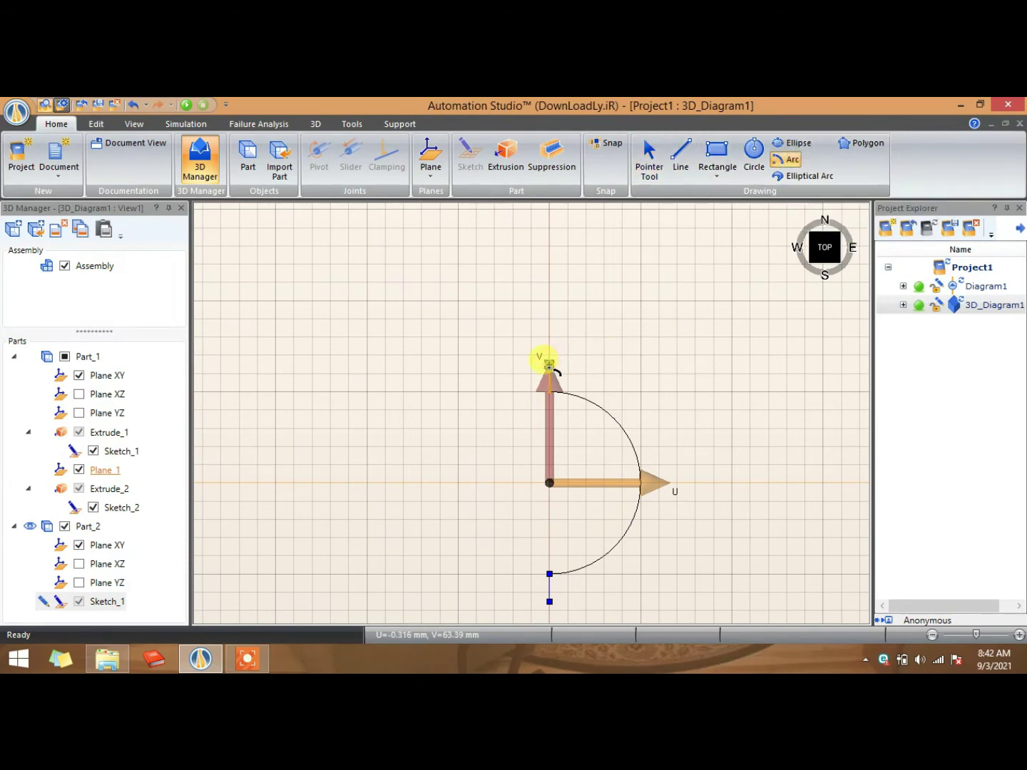
left_click(549, 366)
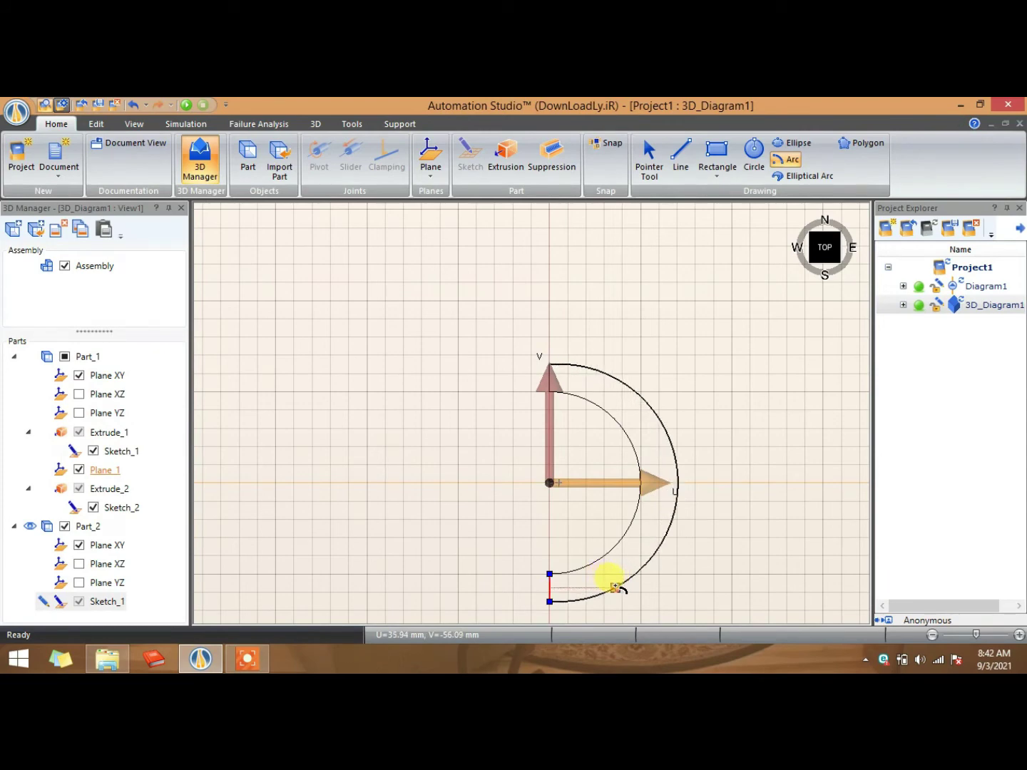
left_click(614, 587)
scroll(542, 517, "down", 1)
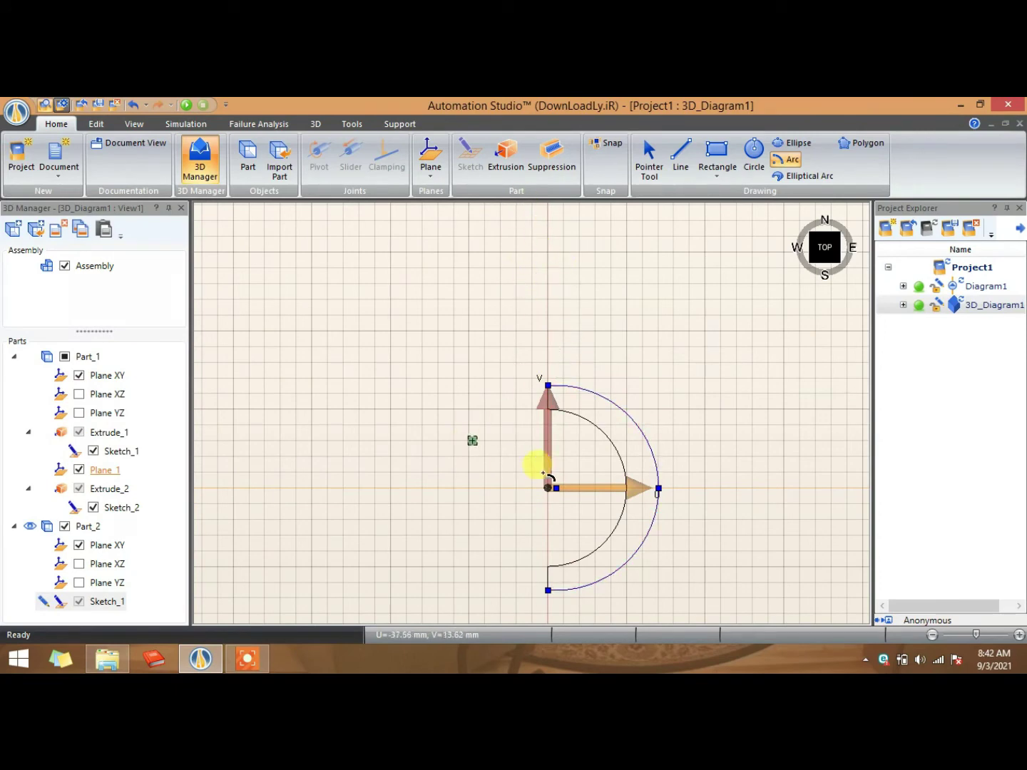
- Extrude the closed half-ring profile of the second part 500 mm to form the cylinder tube
left_click(515, 167)
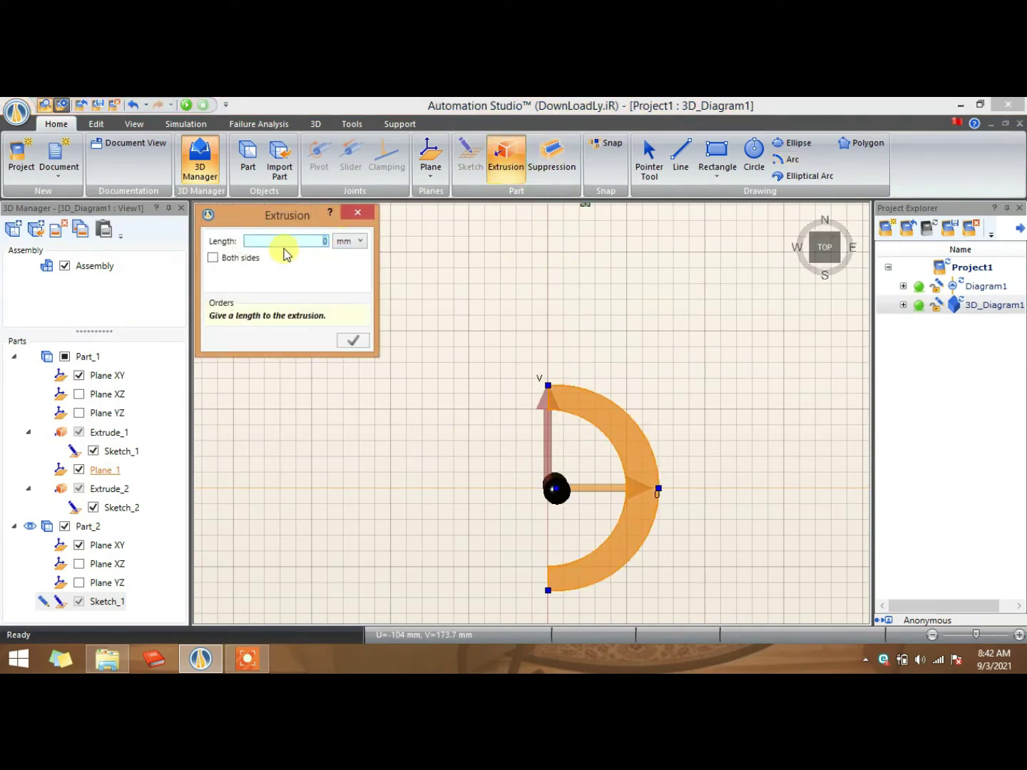
type("500")
key("Return")
scroll(542, 339, "down", 6)
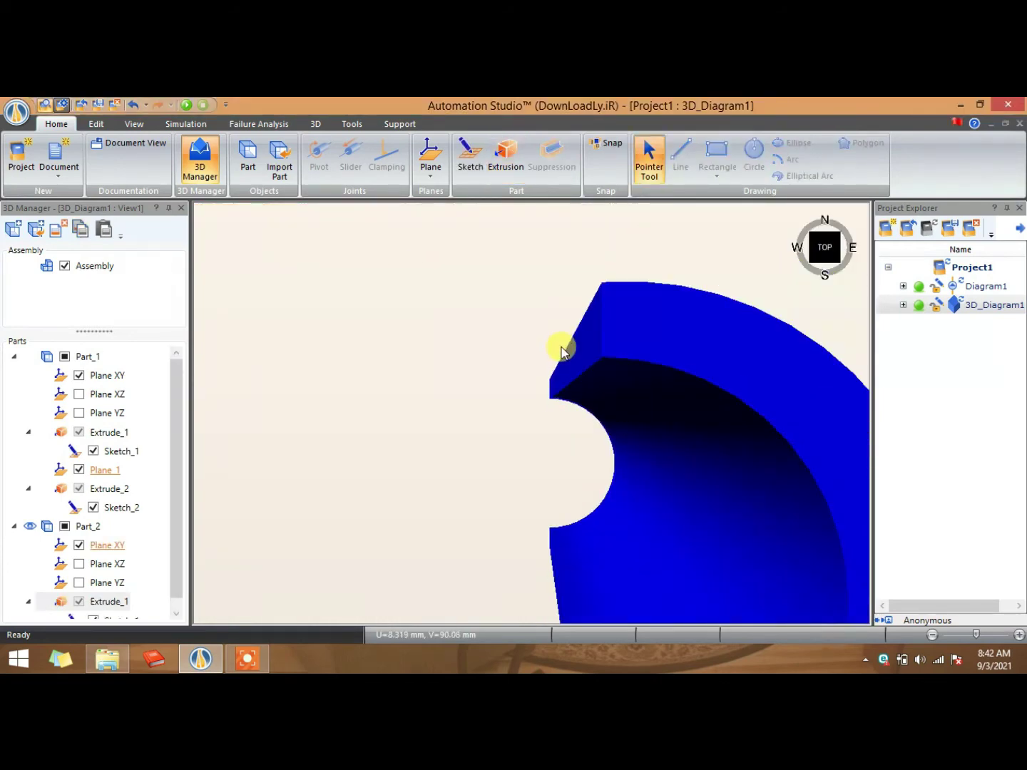
middle_click_drag(632, 408, 242, 516)
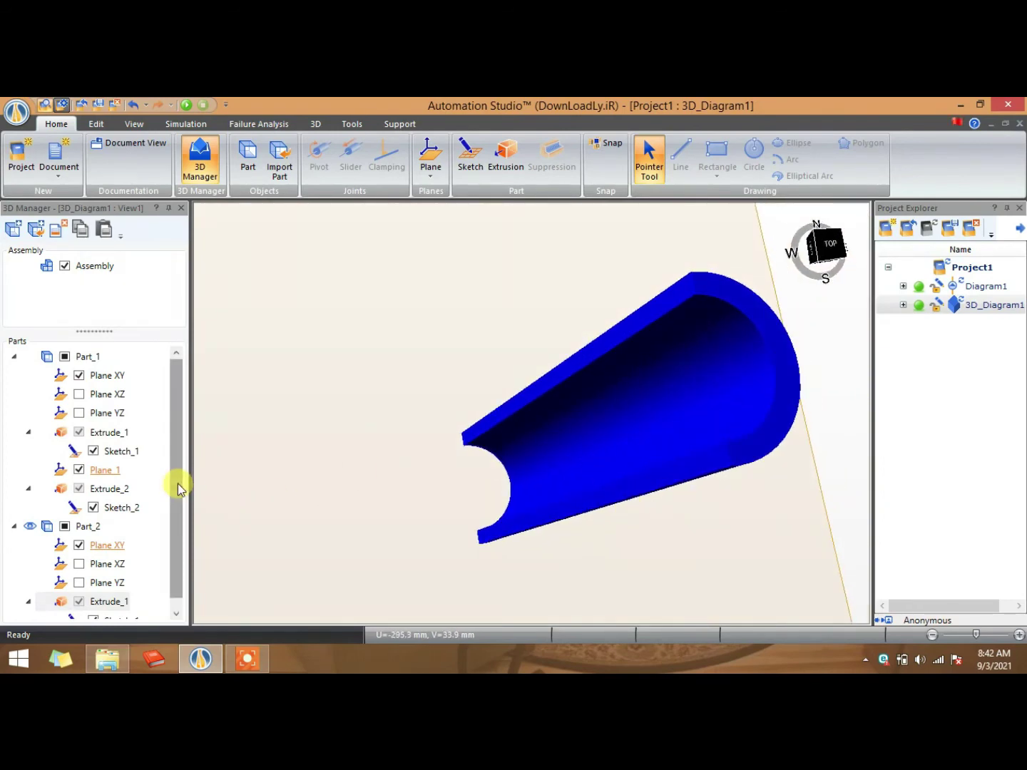
- Add Part_1 and Part_2 to the assembly so the piston rod sits inside the half tube
left_click_drag(178, 484, 176, 440)
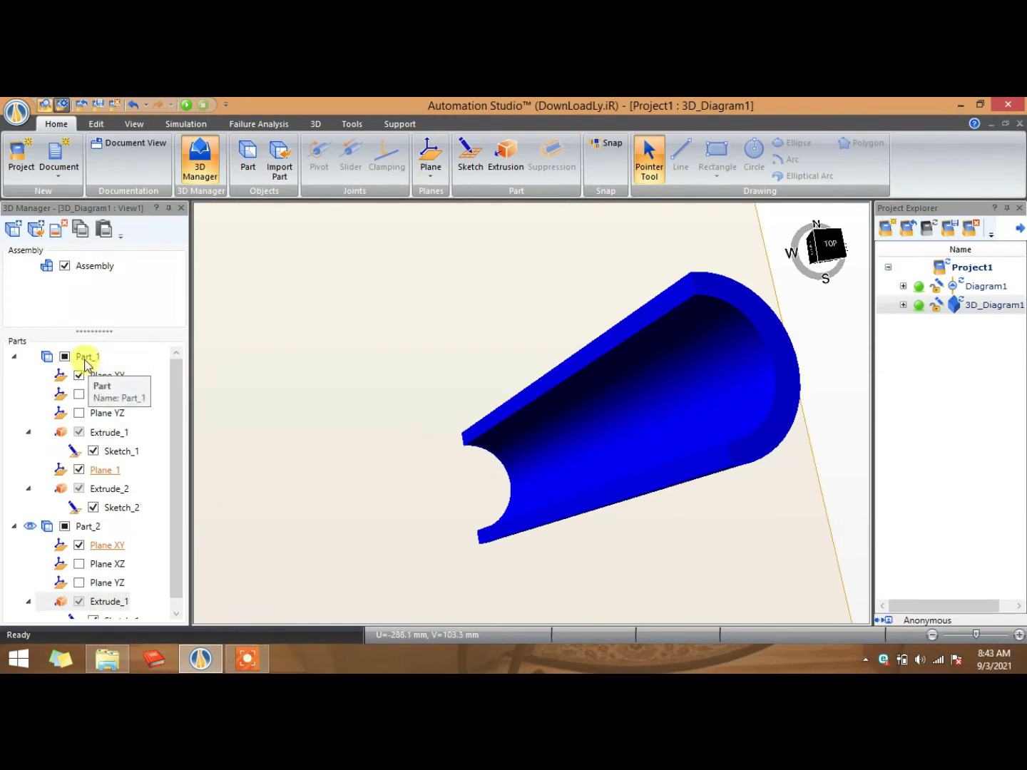
left_click_drag(85, 362, 94, 271)
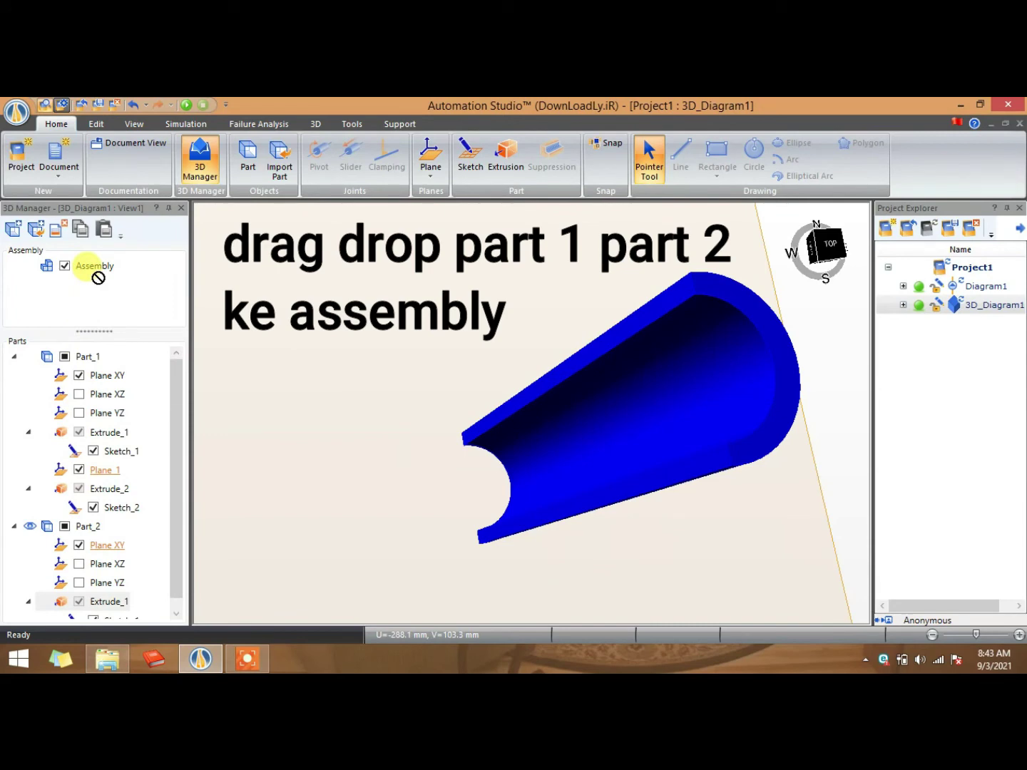
left_click_drag(93, 271, 92, 271)
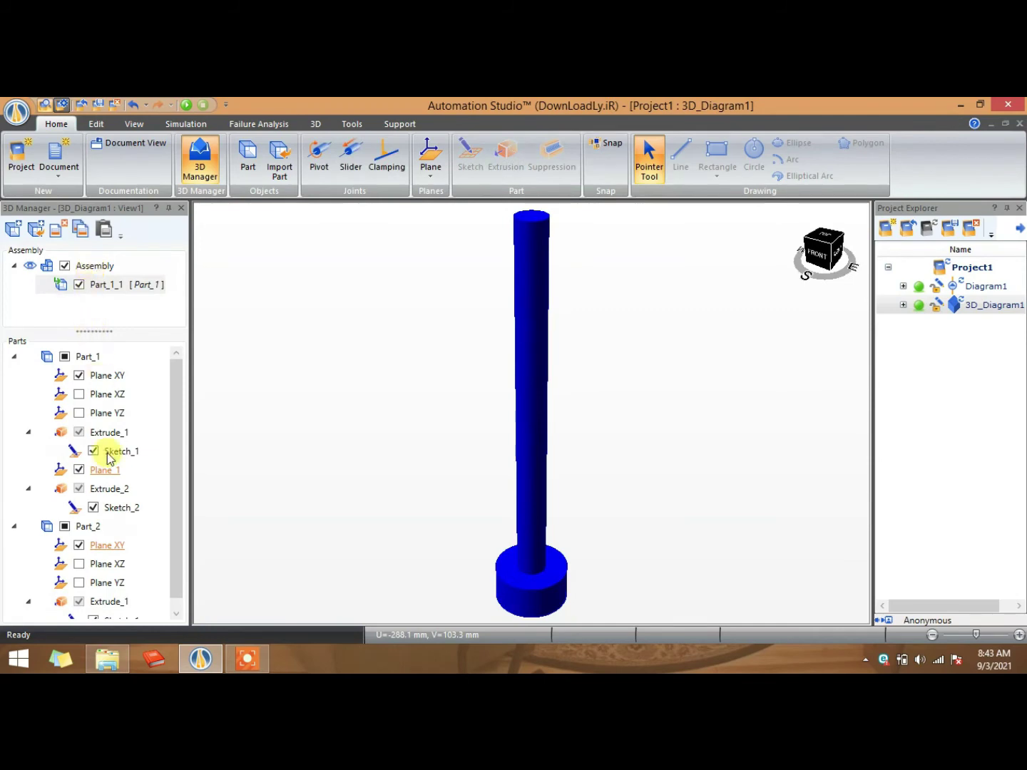
left_click_drag(107, 487, 107, 294)
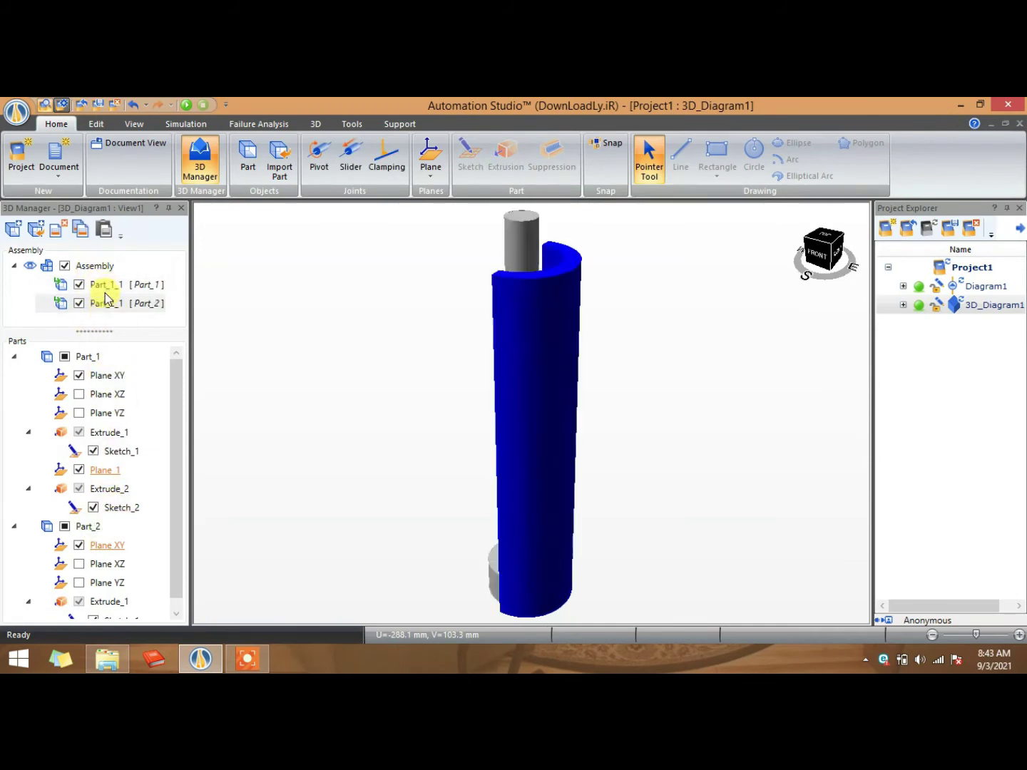
middle_click_drag(415, 383, 494, 443)
left_click(514, 524)
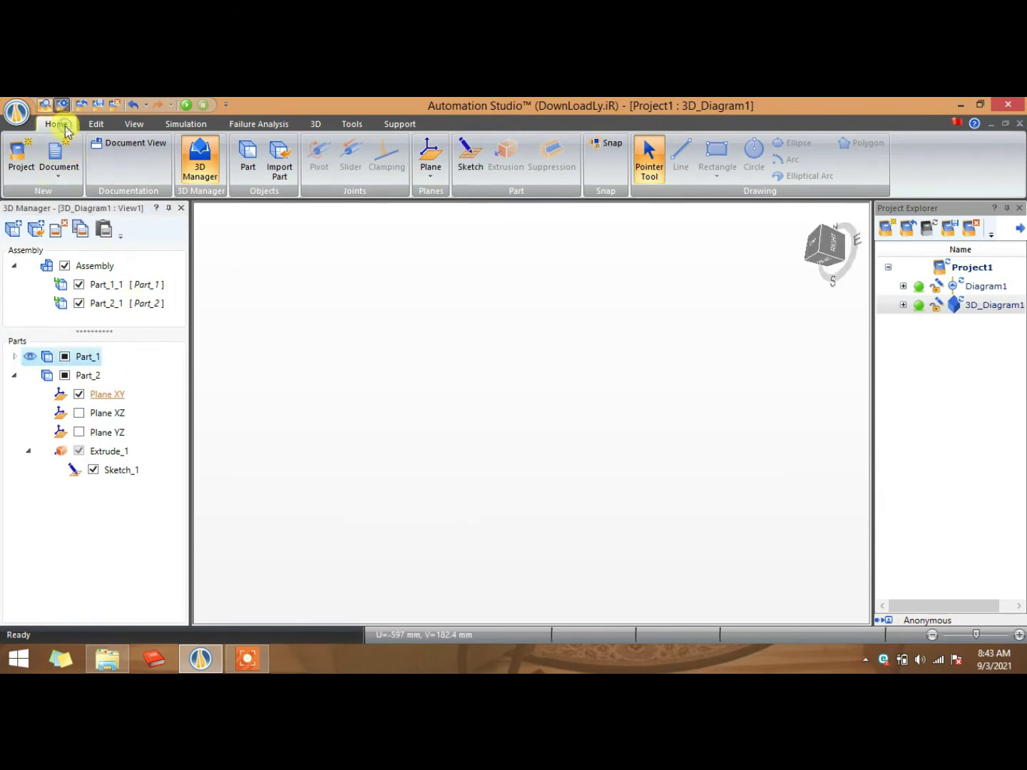
- Try to set the part colour of Part_1 to light blue and of Part_2 to dark orange
left_click(91, 124)
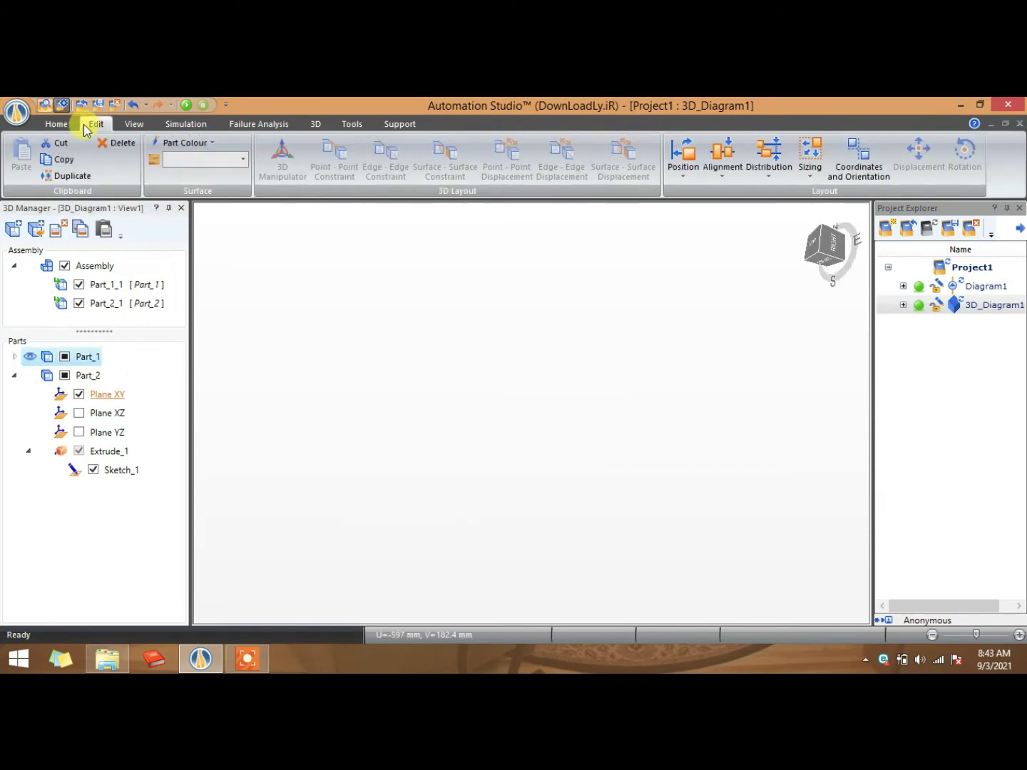
left_click(209, 143)
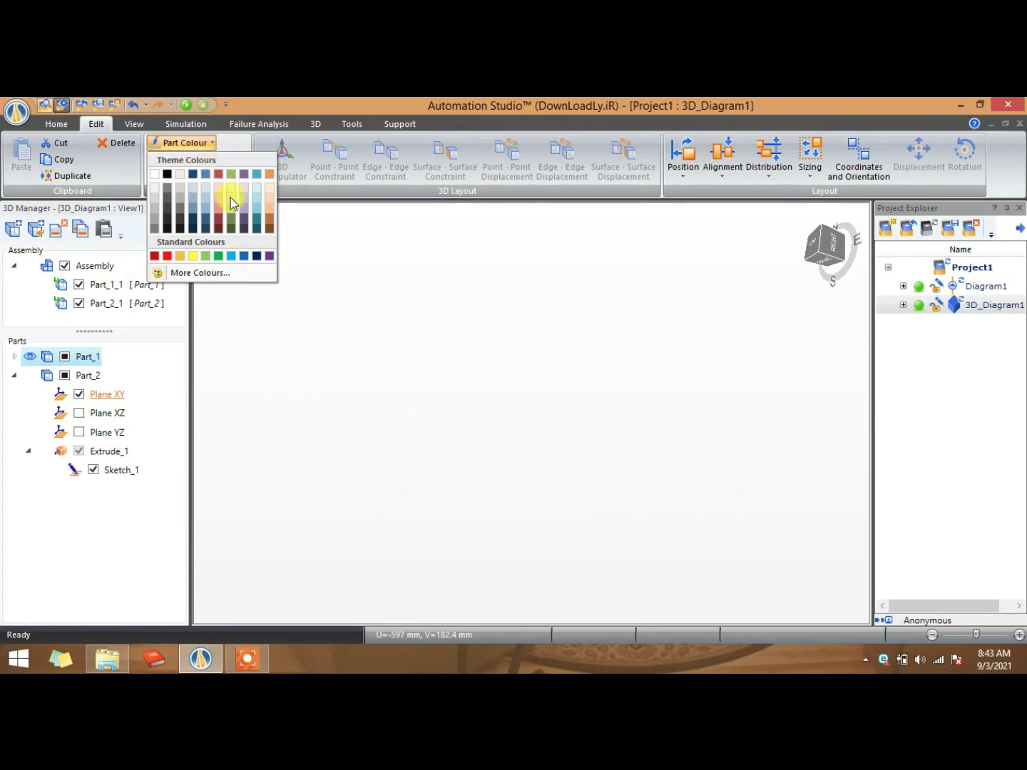
left_click(230, 260)
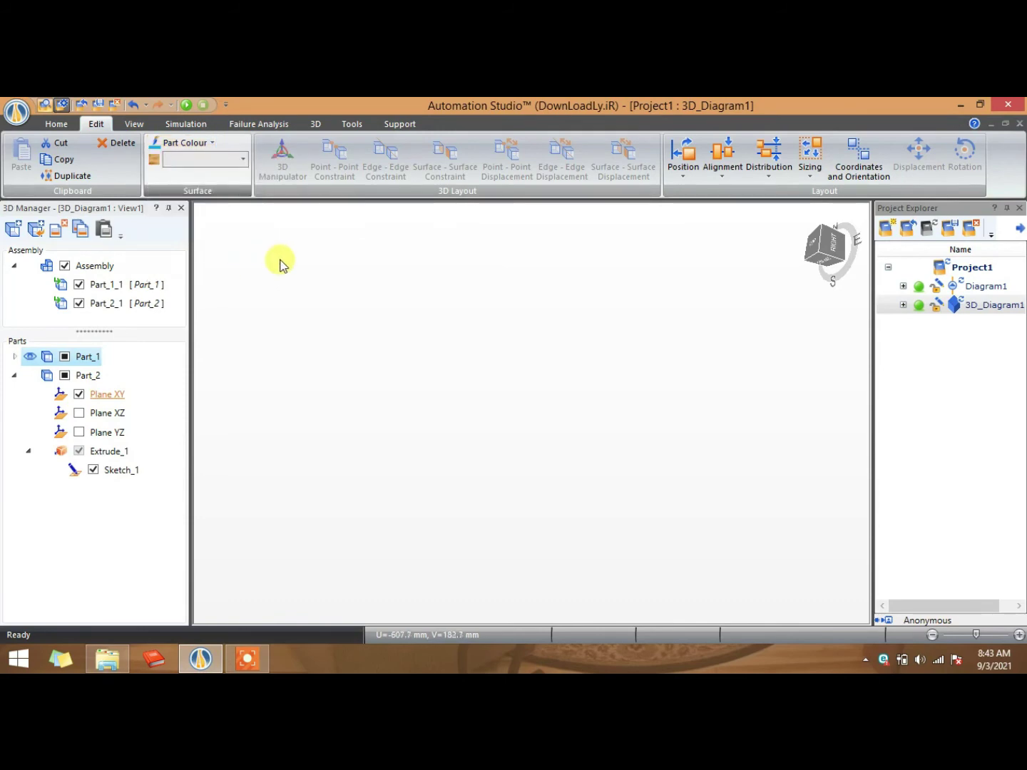
double_click(87, 376)
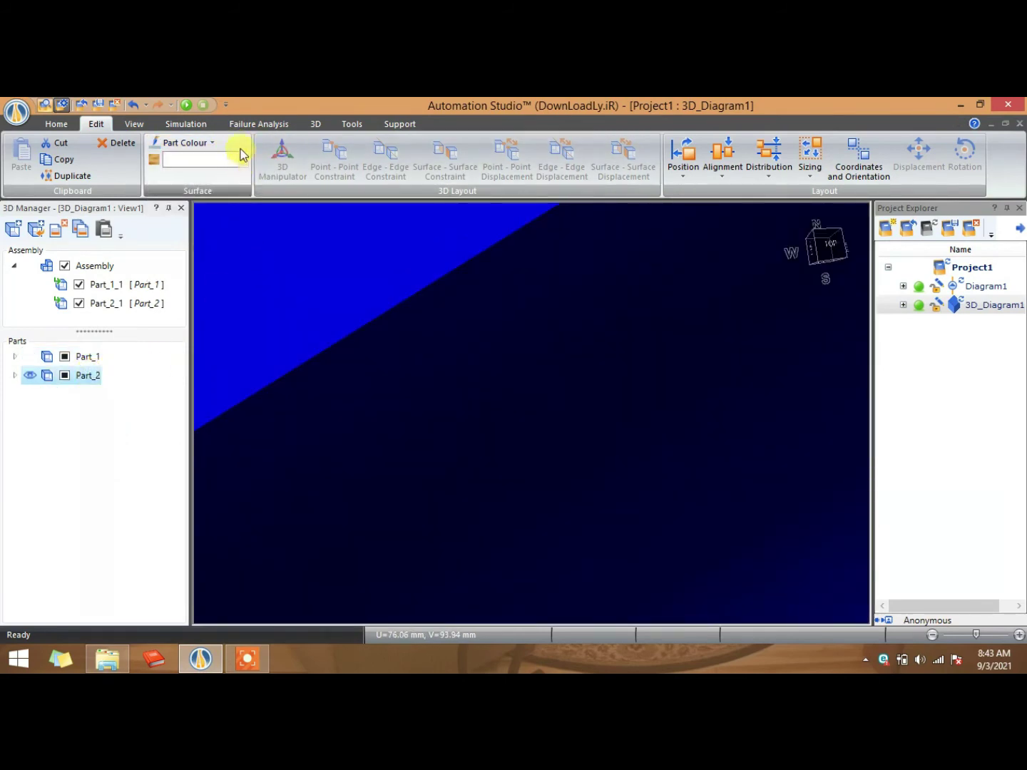
left_click(215, 142)
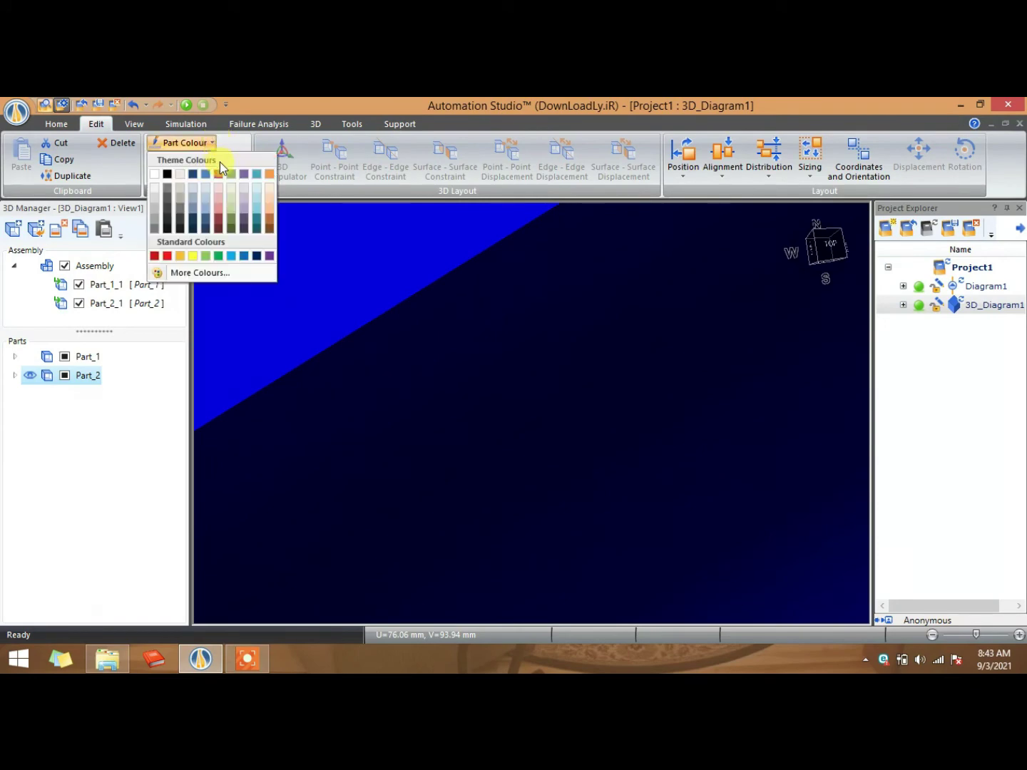
left_click(167, 256)
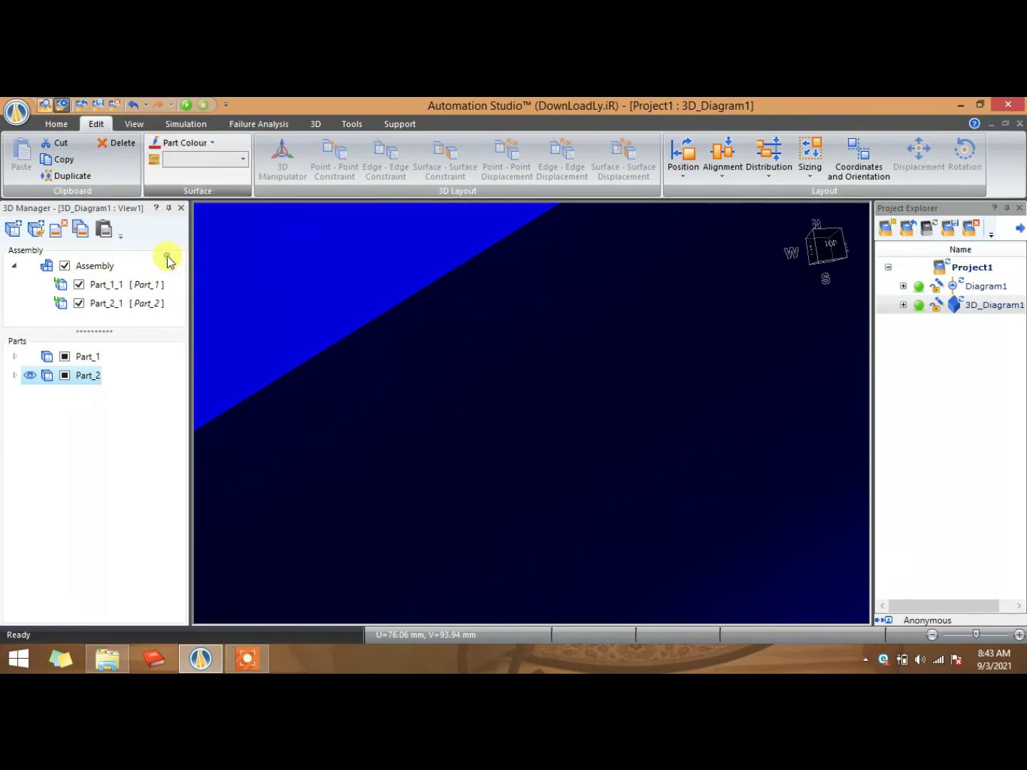
left_click(212, 144)
left_click(271, 226)
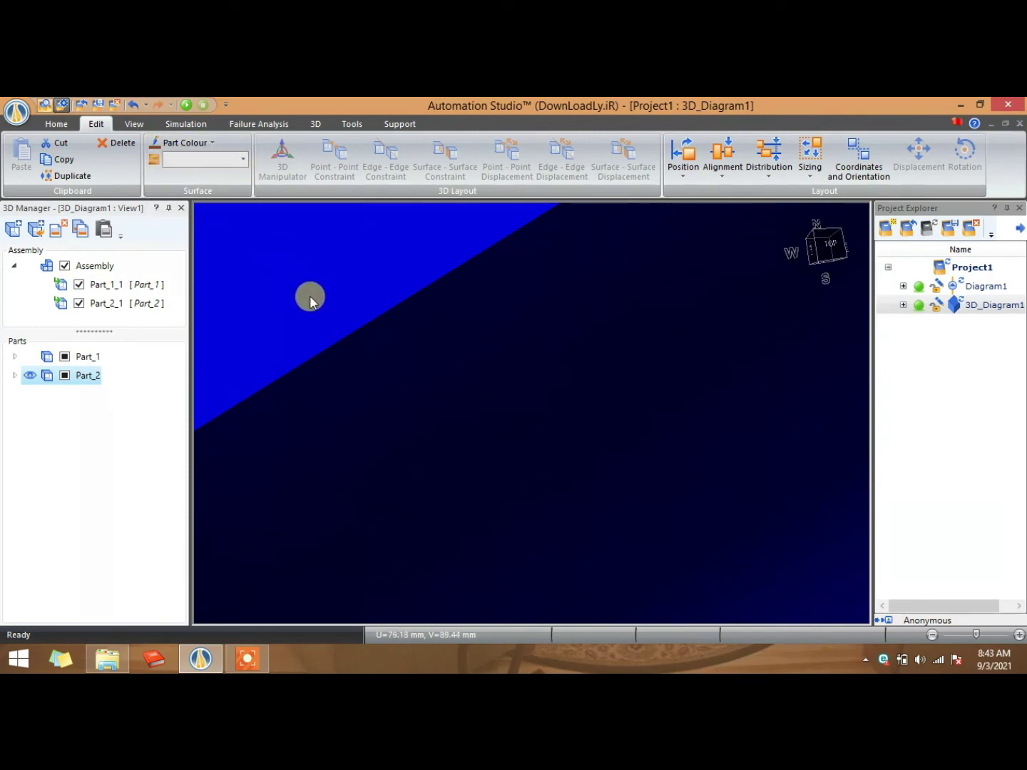
- Return to the assembly view, try moving the piston rod relative to the tube, and undo the move
left_click(105, 267)
left_click(449, 375)
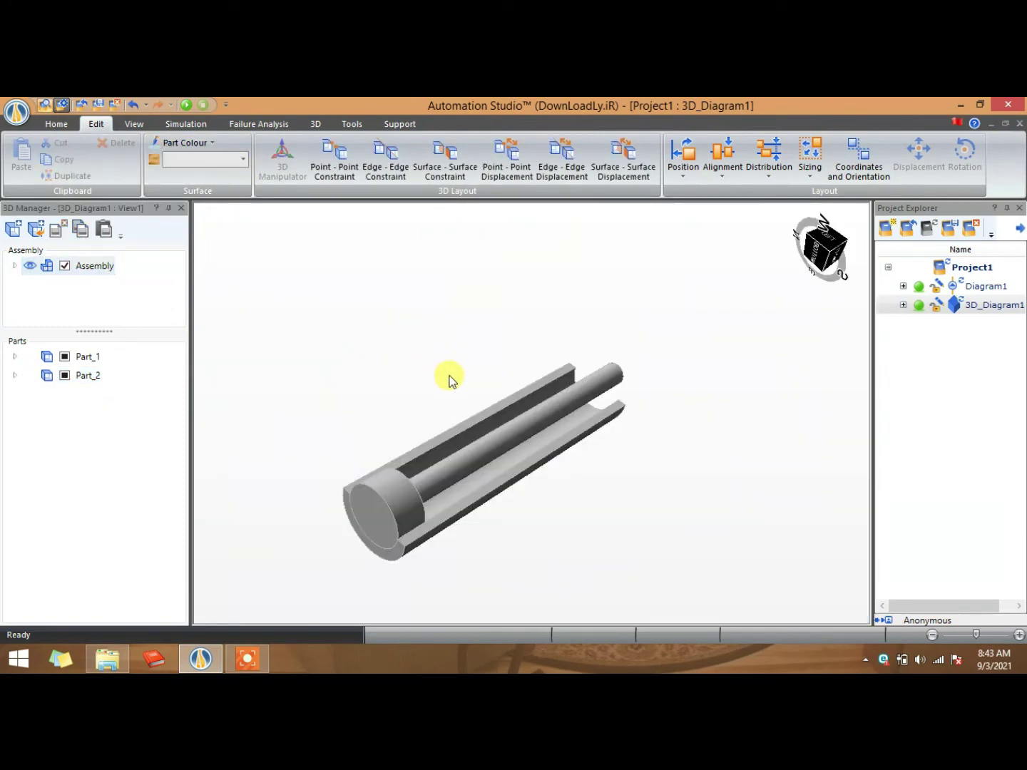
left_click(403, 476)
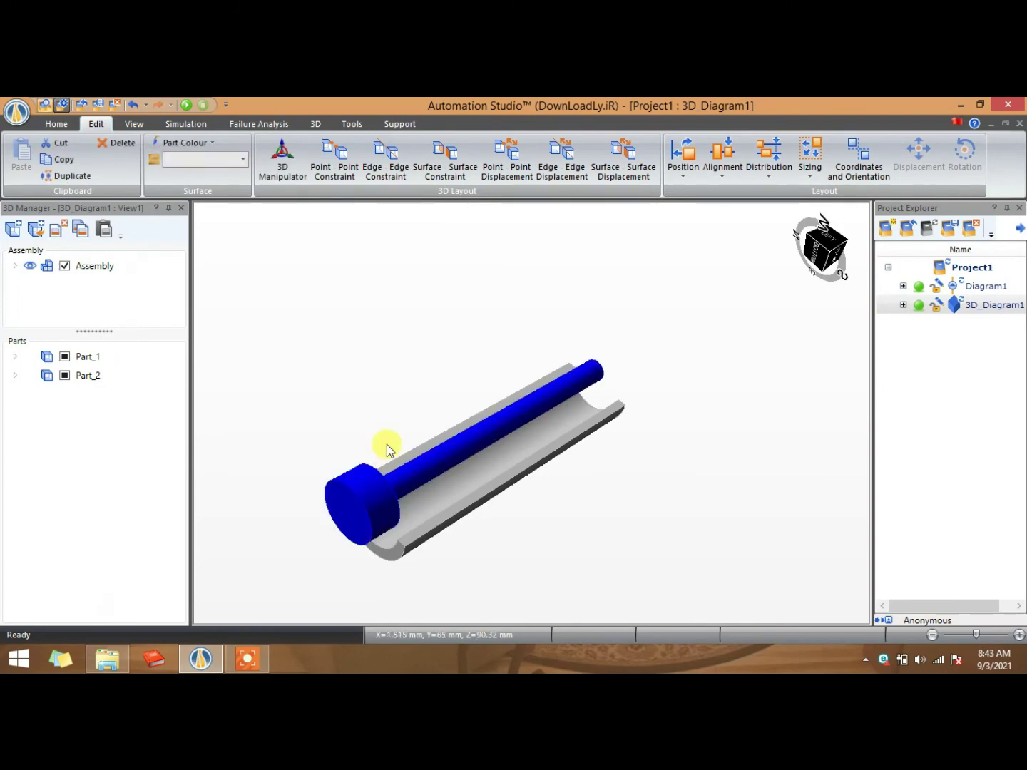
key("ctrl+z")
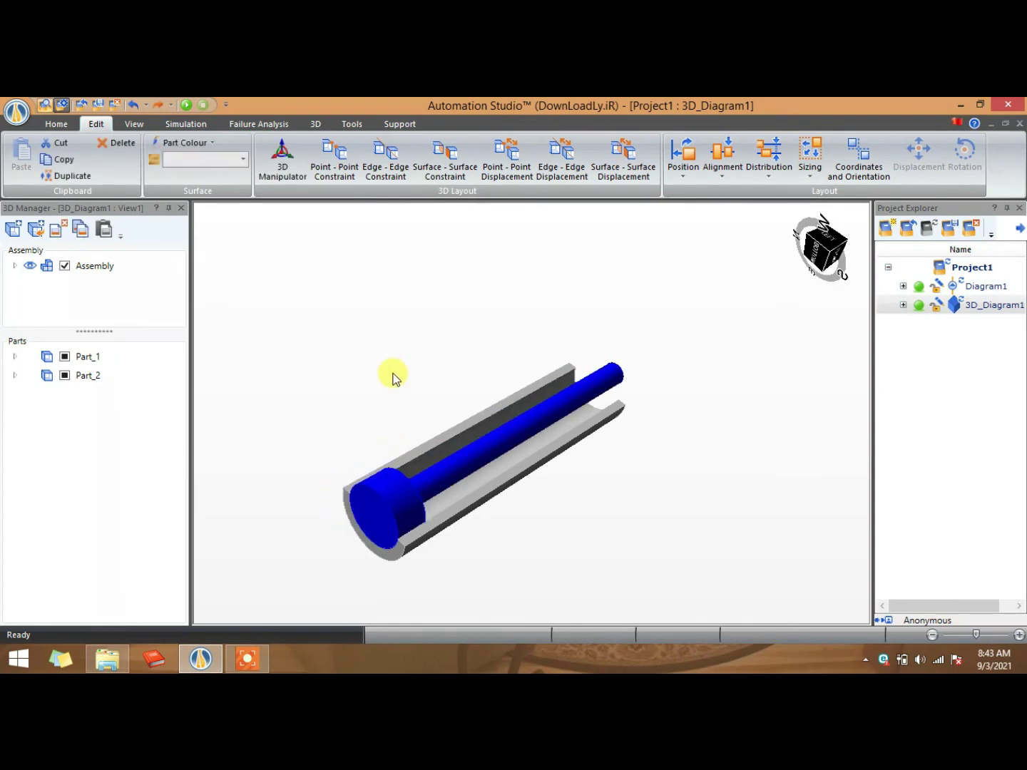
middle_click_drag(561, 465, 506, 459)
left_click(252, 656)
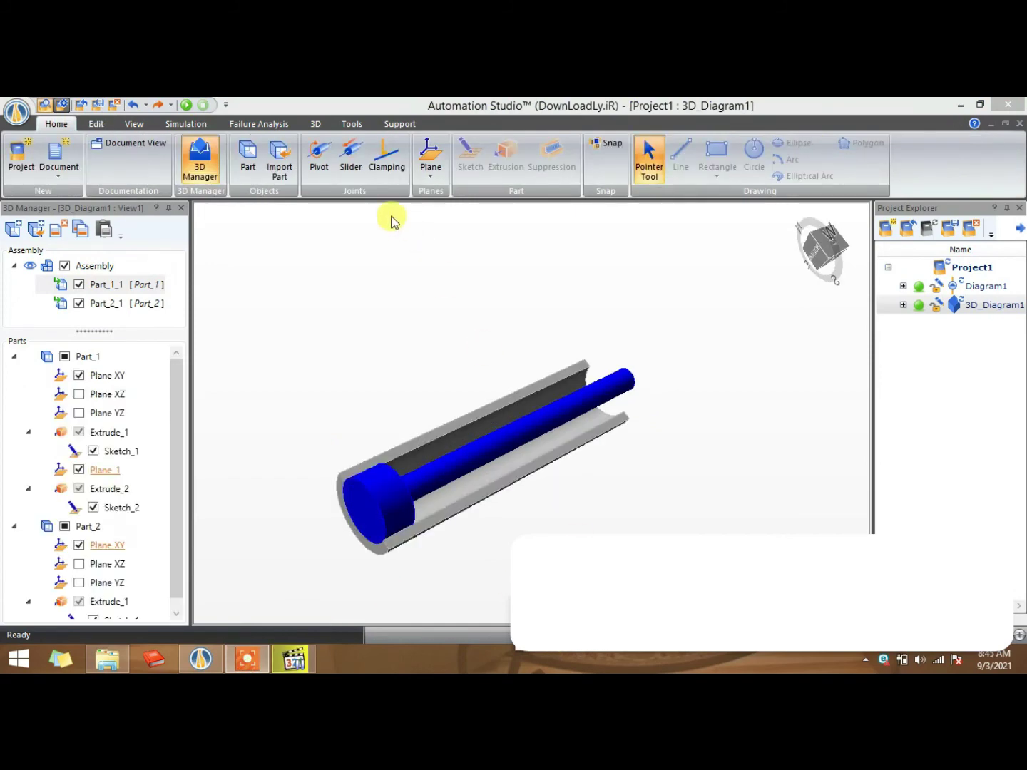
- Define a slider joint with Part_1_1 as source, Part_2_1 as target and the piston rod's central axis as its axis
left_click(59, 124)
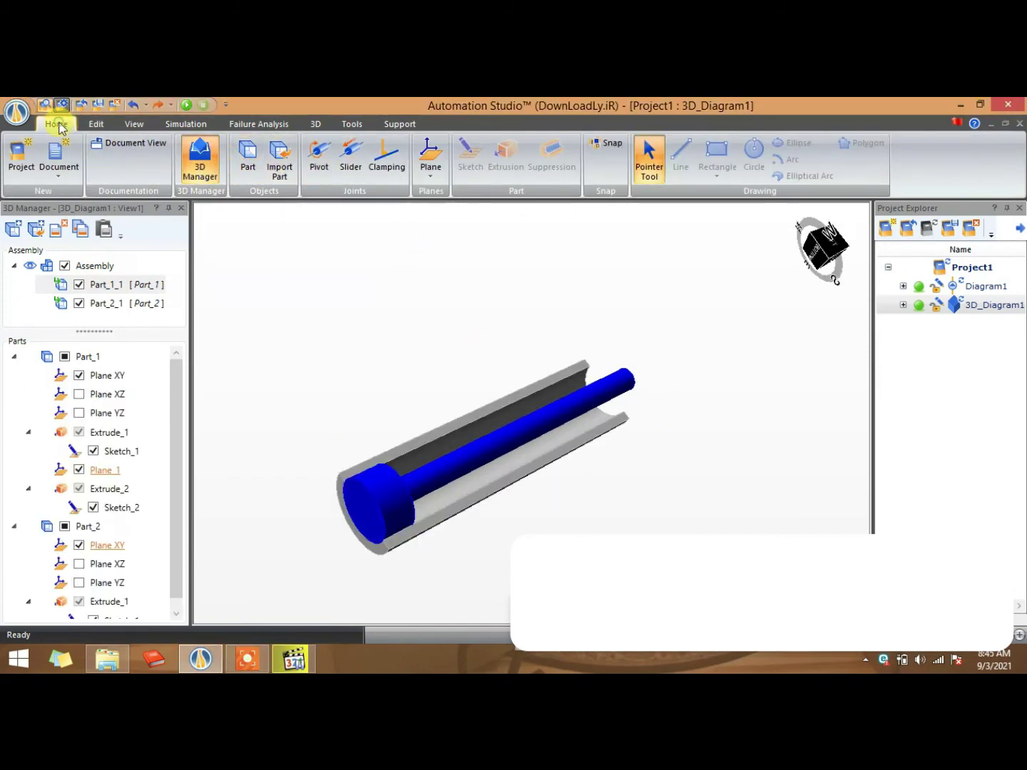
left_click(351, 170)
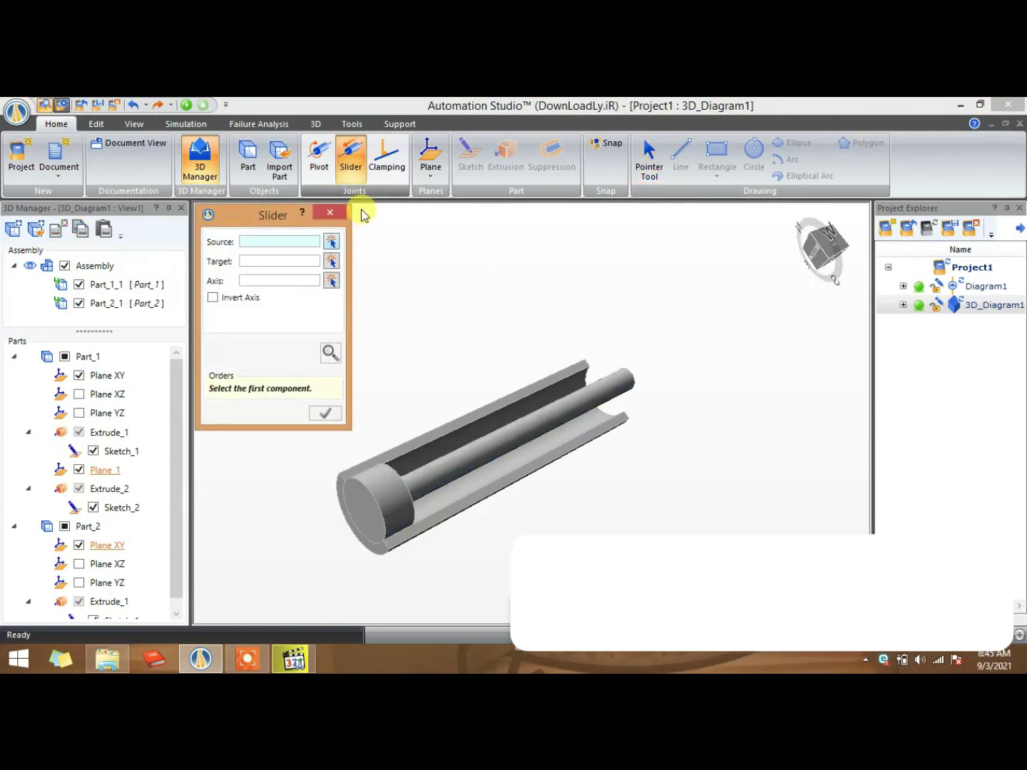
left_click(623, 388)
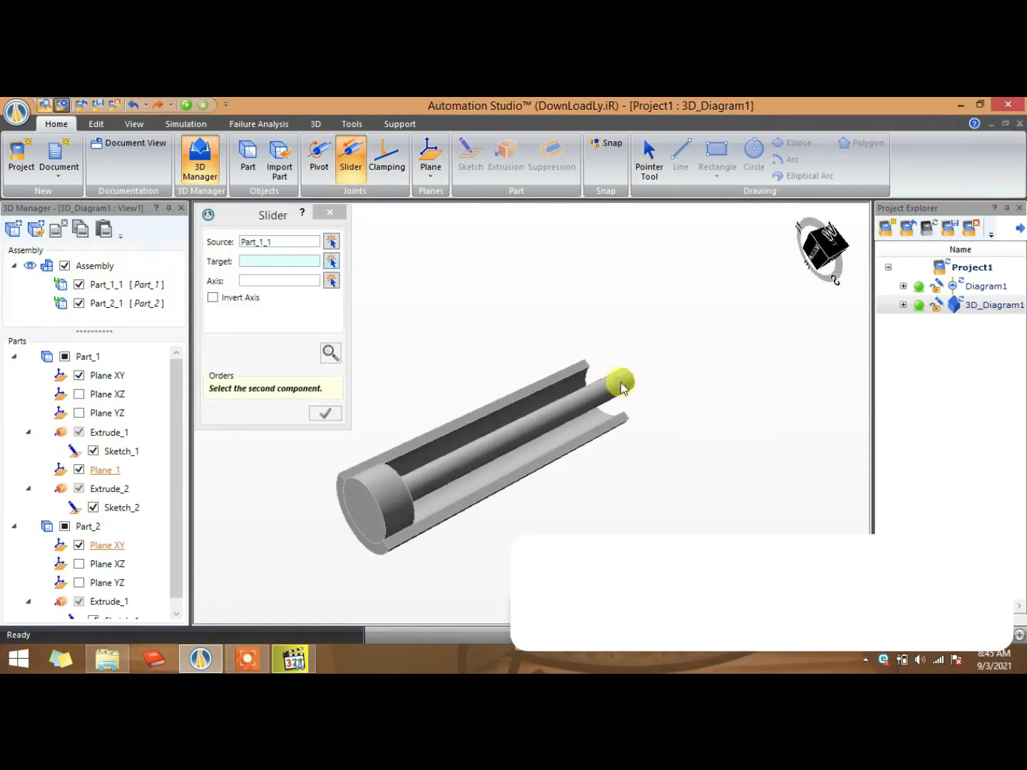
left_click(563, 364)
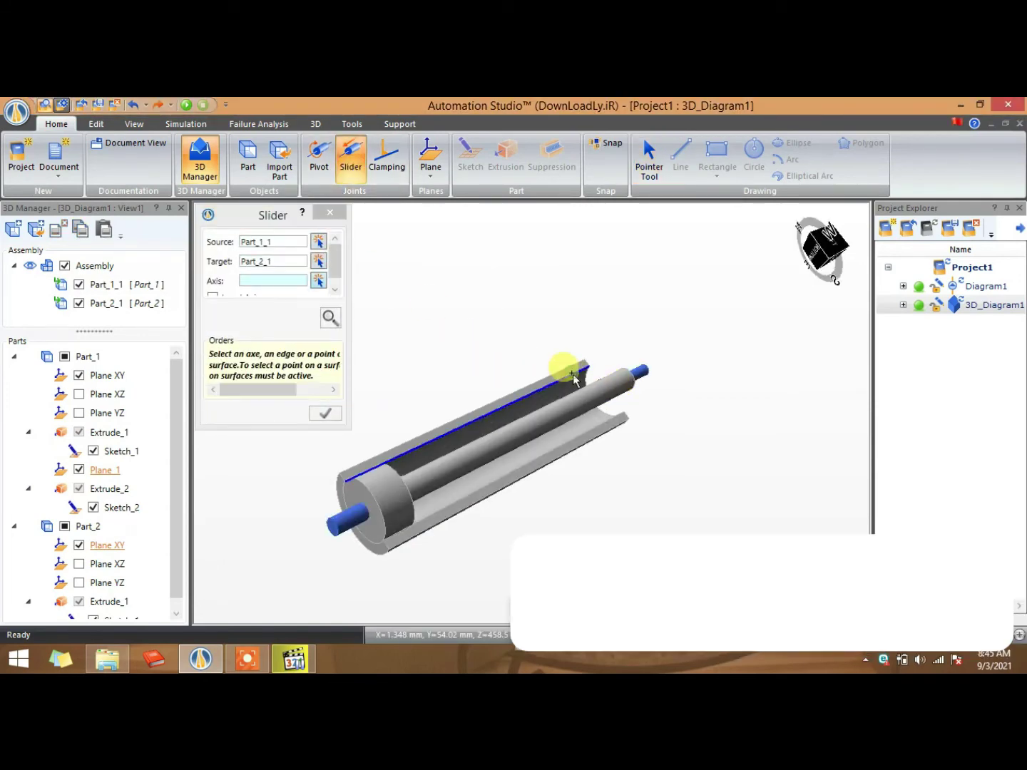
left_click(644, 372)
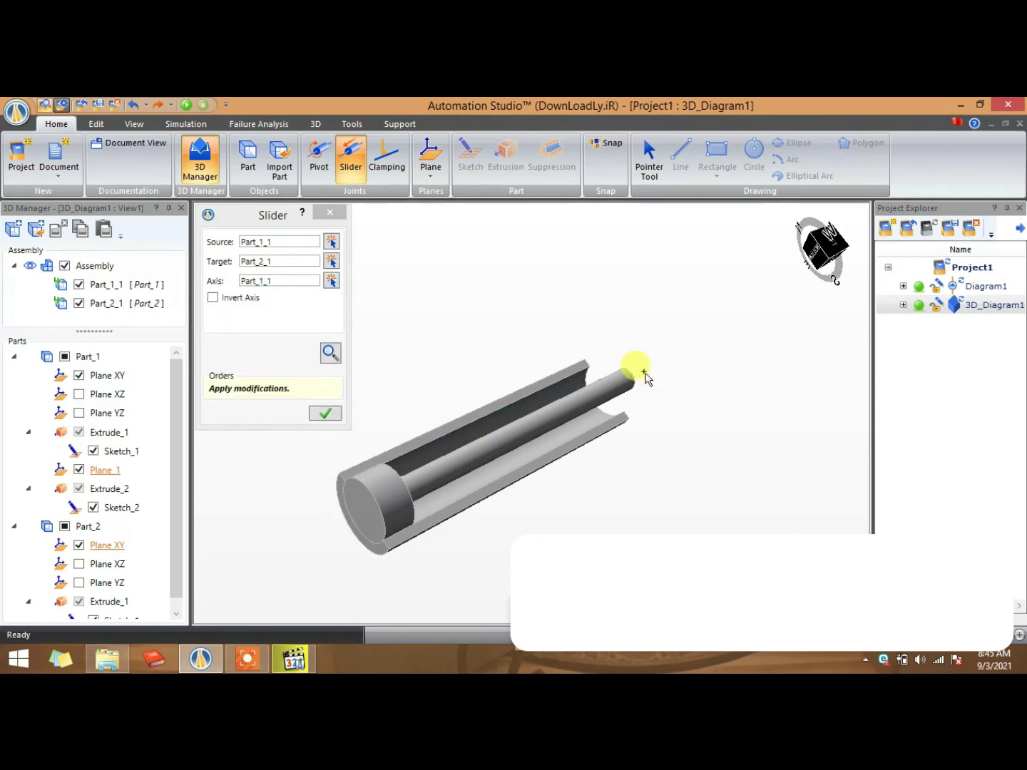